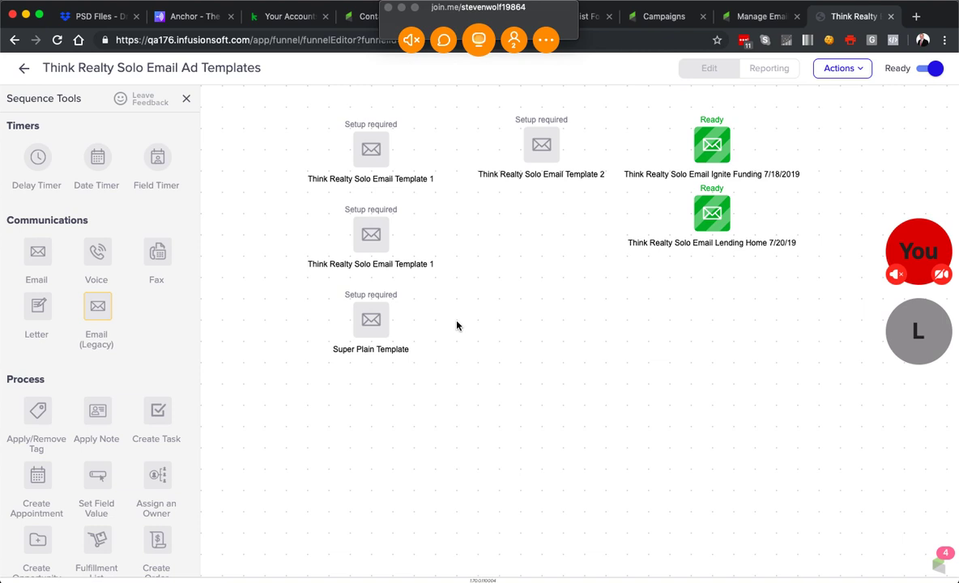
# Step: Open the Think Realty Solo Email Ignite Funding 7/18/2019 email from the sequence and review its content down to the footer
pyautogui.moveTo(517, 306); pyautogui.dragTo(478, 339)
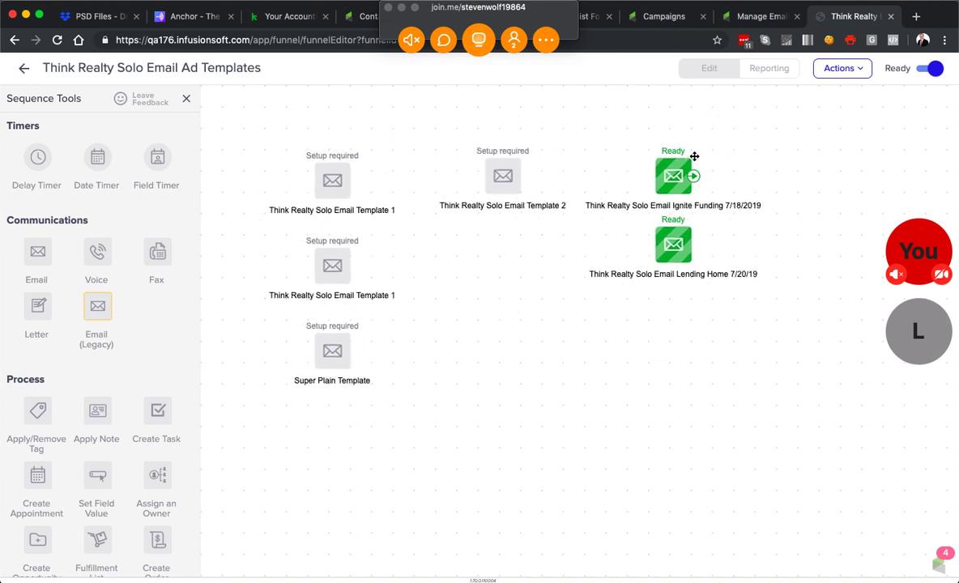
pyautogui.doubleClick(674, 180)
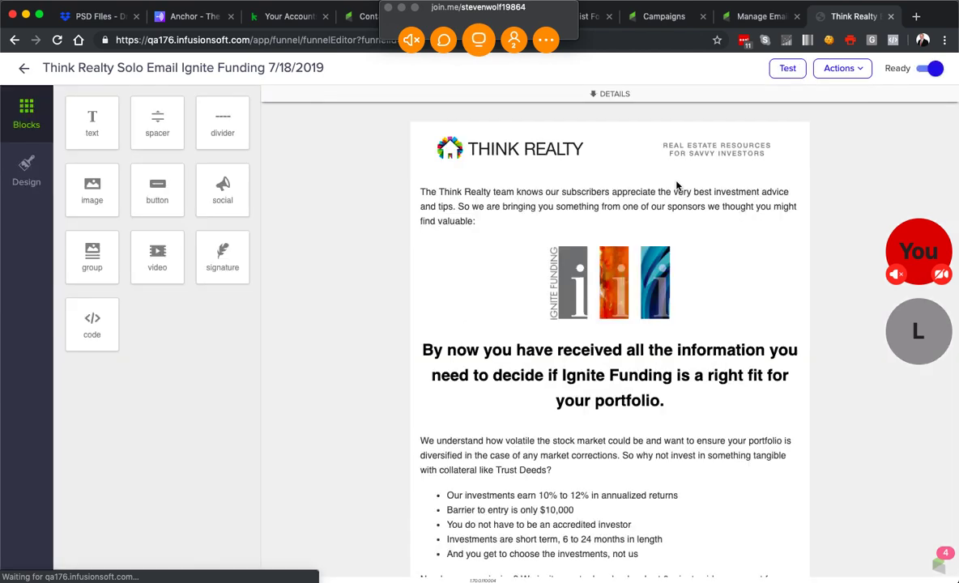
pyautogui.click(678, 182)
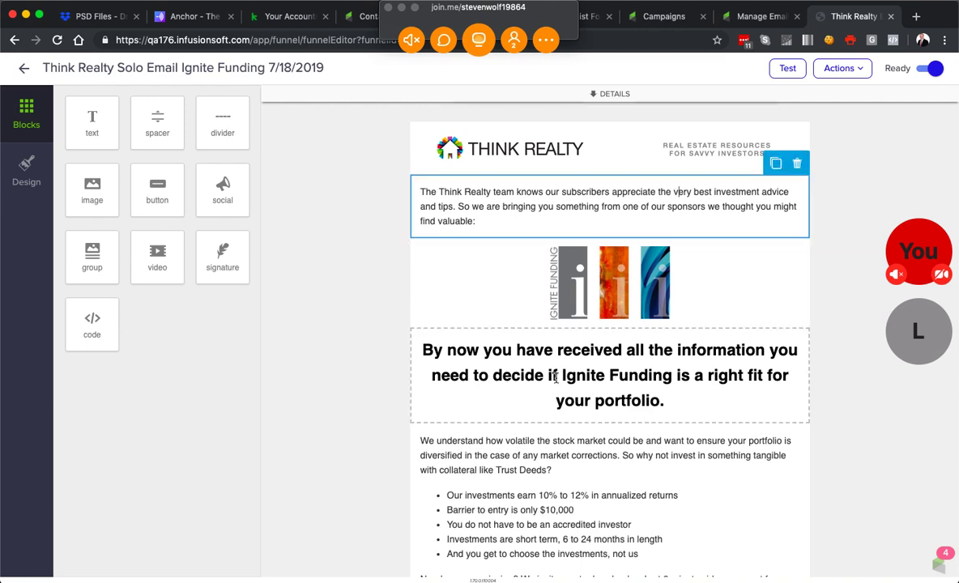
pyautogui.scroll(-5, 555, 378)
pyautogui.scroll(-1, 555, 378)
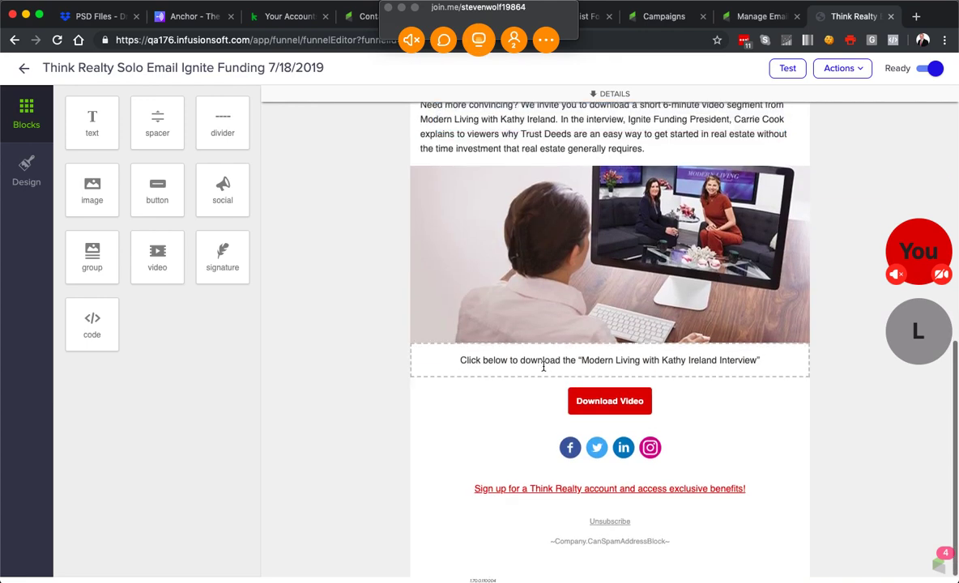
pyautogui.click(545, 362)
pyautogui.click(384, 374)
pyautogui.scroll(7, 387, 373)
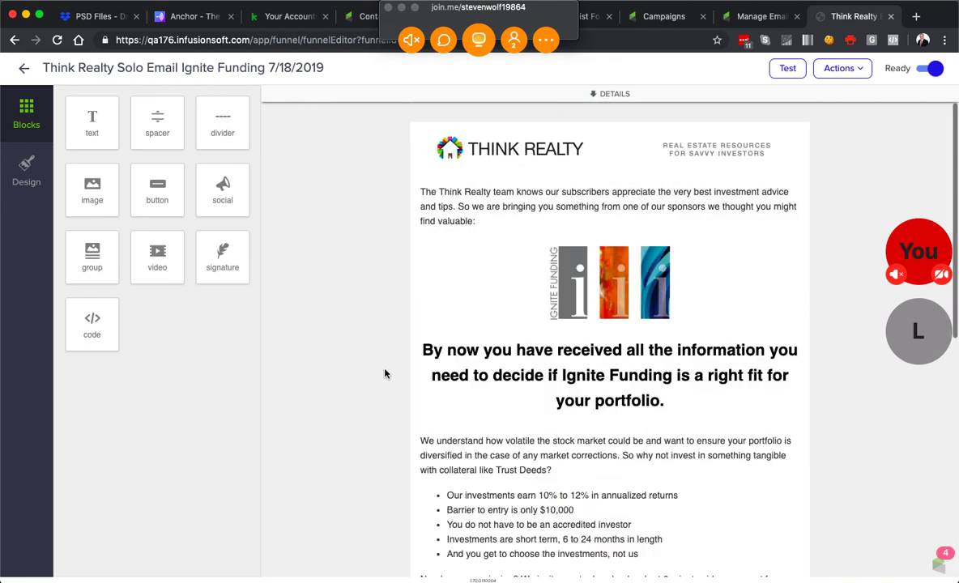
# Step: Save the email to My Templates under the name "Think Realty Solo Email Ignite Funding 7/18/2019"
pyautogui.click(843, 69)
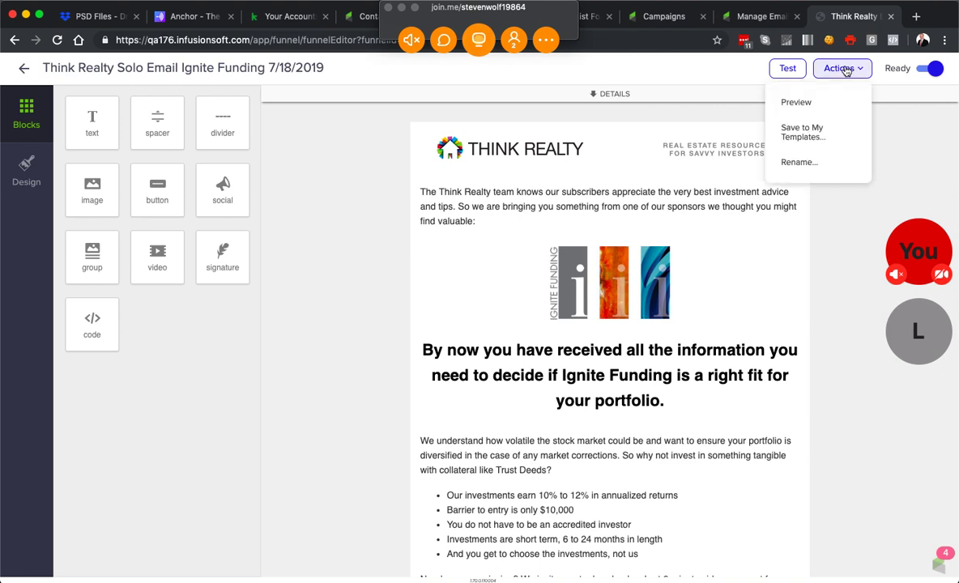
pyautogui.click(817, 135)
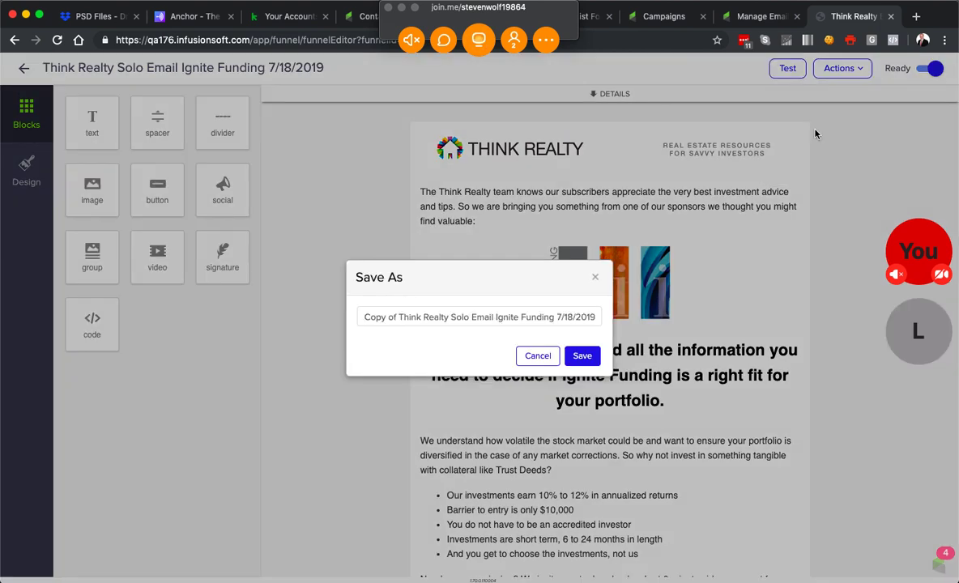
pyautogui.moveTo(362, 317); pyautogui.dragTo(399, 317)
pyautogui.press('BackSpace')
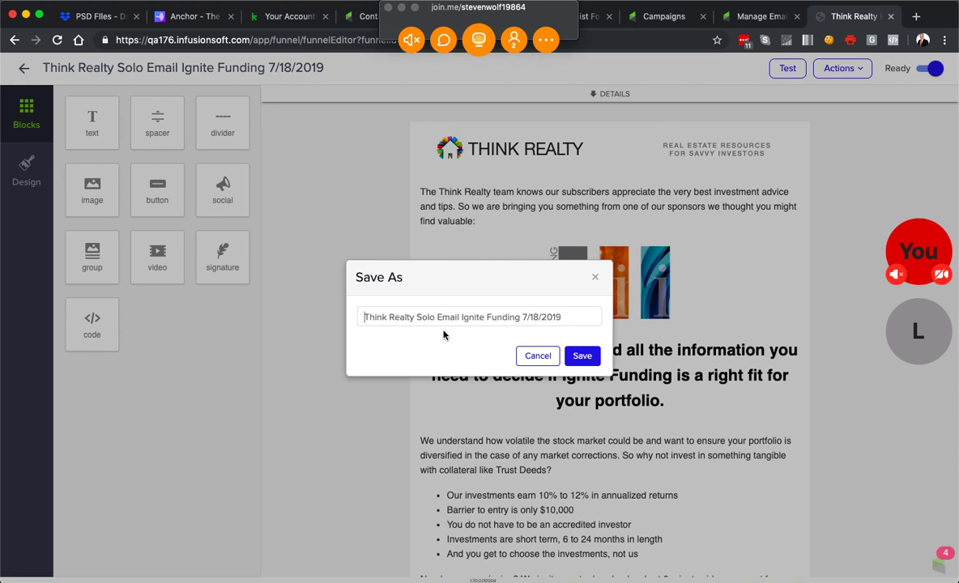
pyautogui.click(580, 359)
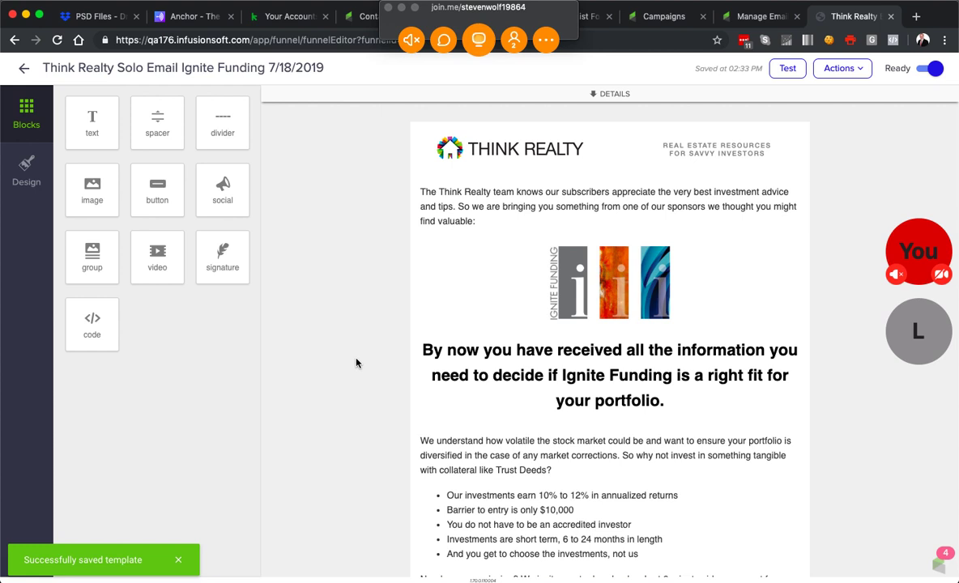
# Step: Leave the campaign and start a new email broadcast from the marketing Email & Broadcasts area
pyautogui.click(23, 69)
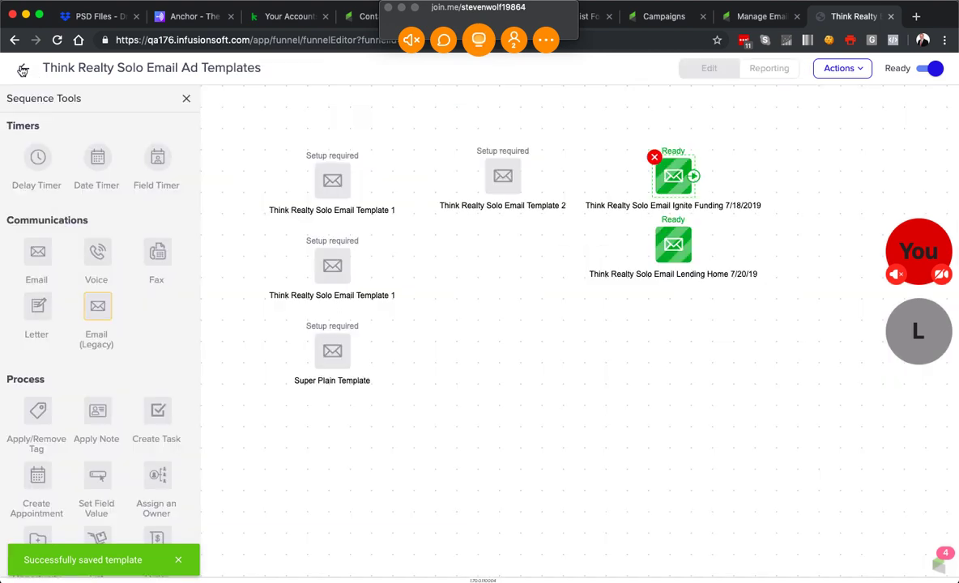
pyautogui.click(23, 70)
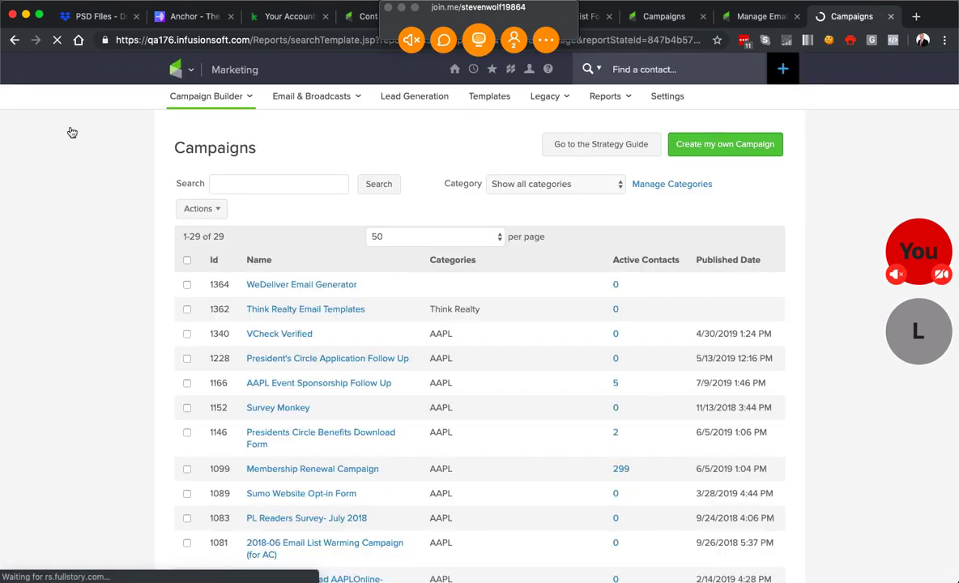
pyautogui.moveTo(309, 95)
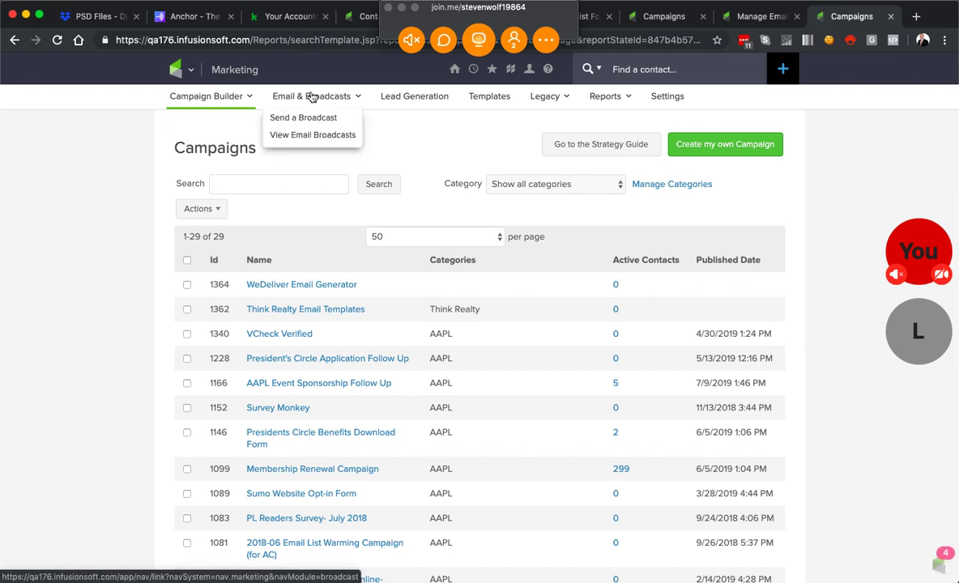
pyautogui.click(185, 70)
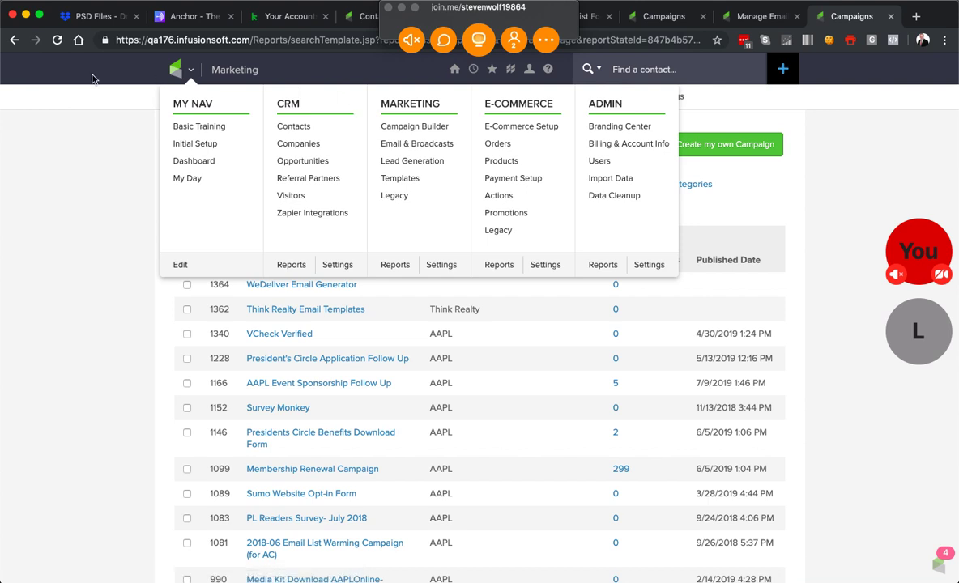
pyautogui.click(422, 146)
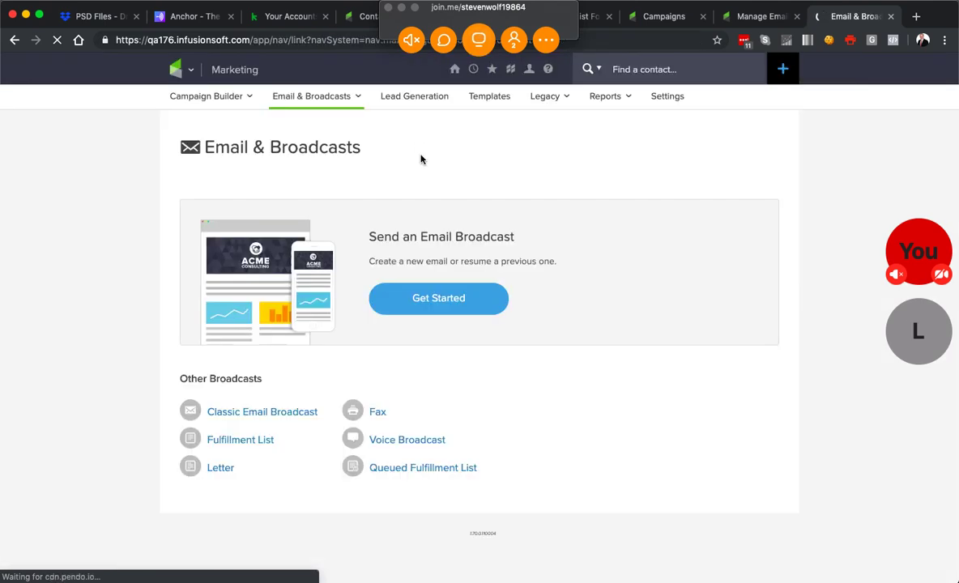
pyautogui.click(450, 298)
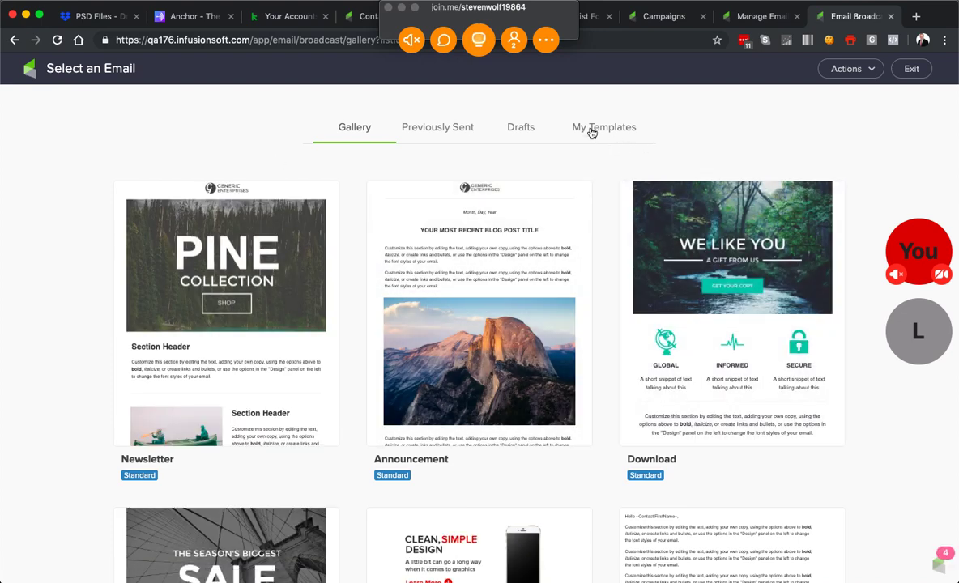
# Step: Preview the saved Think Realty Solo Email Ignite Funding 7/18/2019 template on desktop and mobile, and use it for the broadcast
pyautogui.click(593, 129)
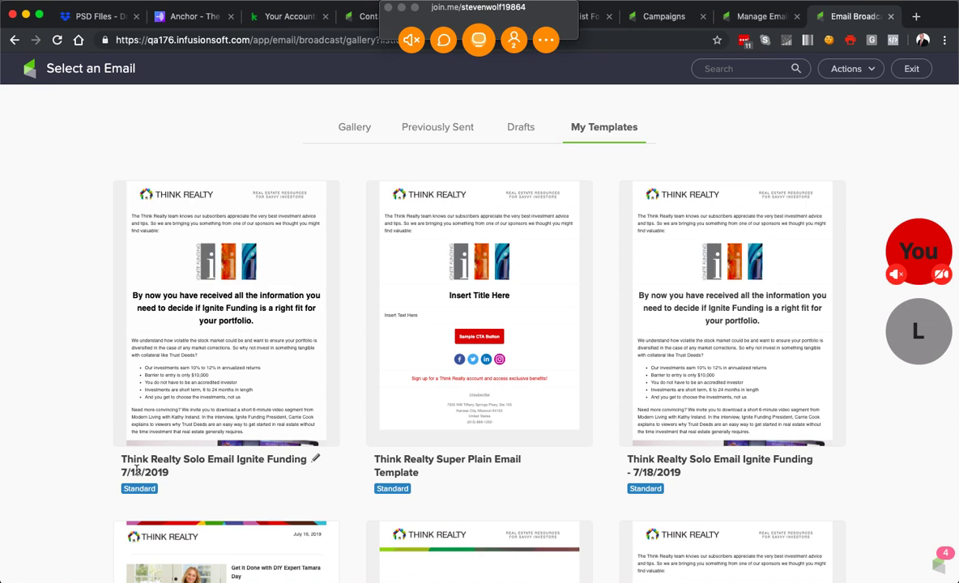
pyautogui.moveTo(199, 272)
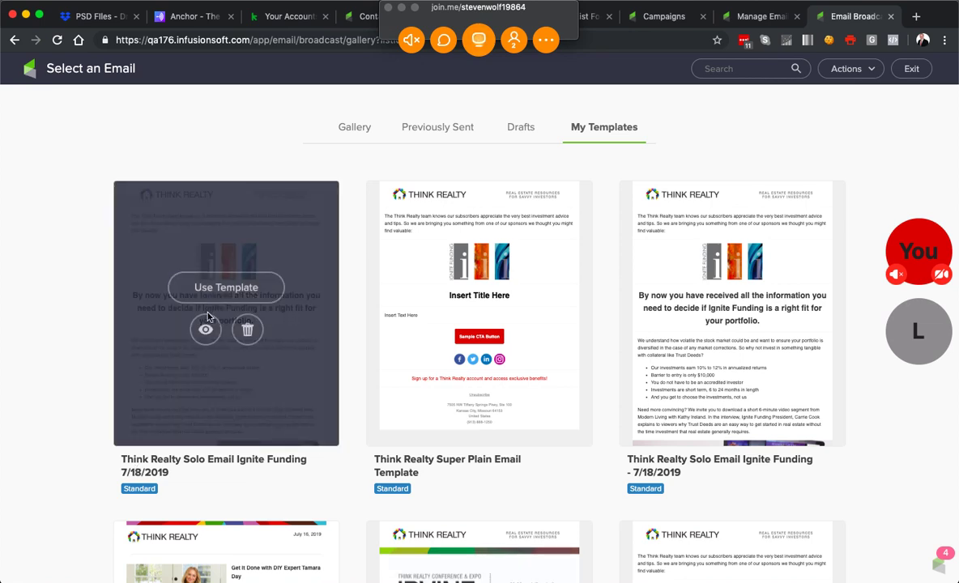
pyautogui.click(206, 331)
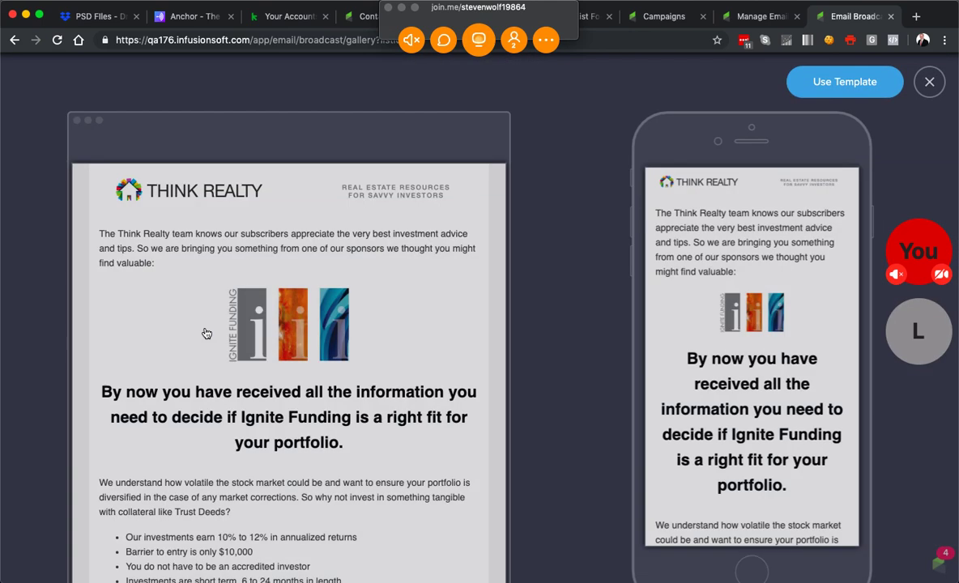
pyautogui.scroll(-10, 465, 332)
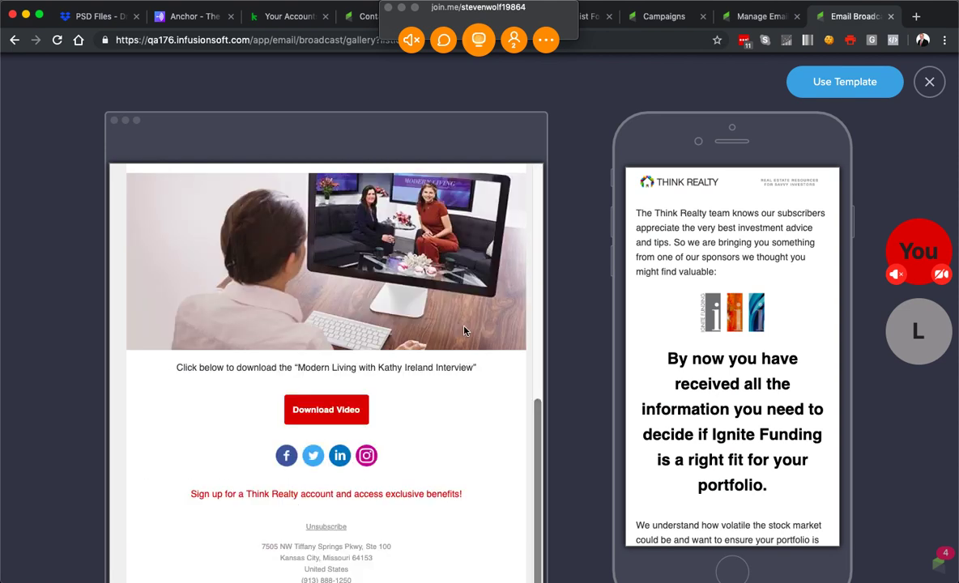
pyautogui.scroll(10, 464, 332)
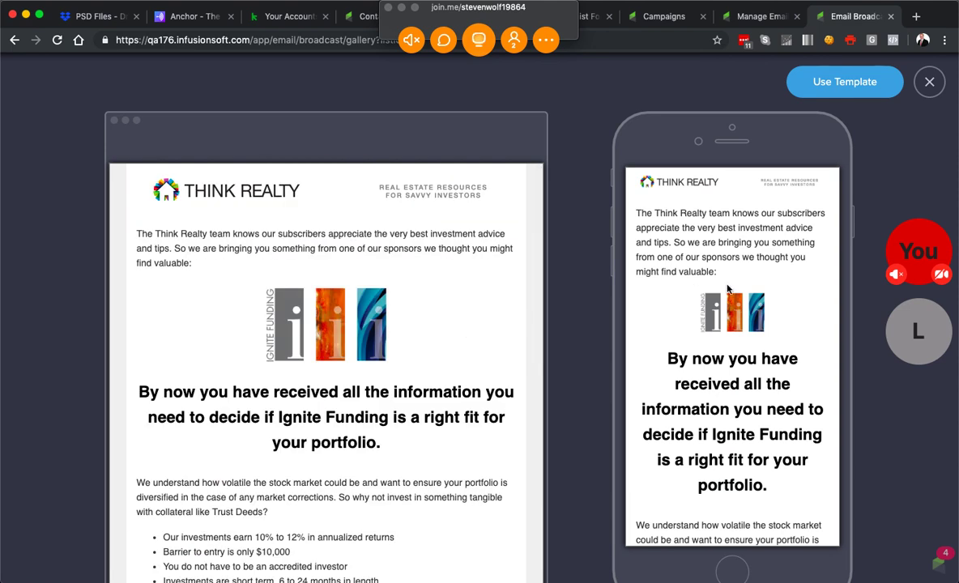
pyautogui.scroll(-10, 695, 289)
pyautogui.scroll(10, 695, 289)
pyautogui.scroll(-10, 403, 348)
pyautogui.scroll(10, 403, 347)
pyautogui.click(841, 84)
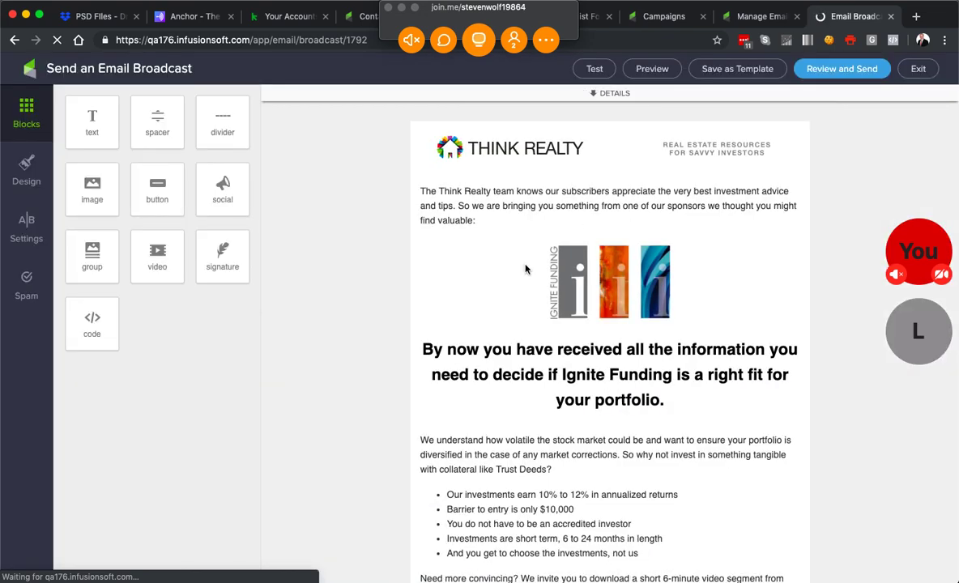
pyautogui.click(484, 216)
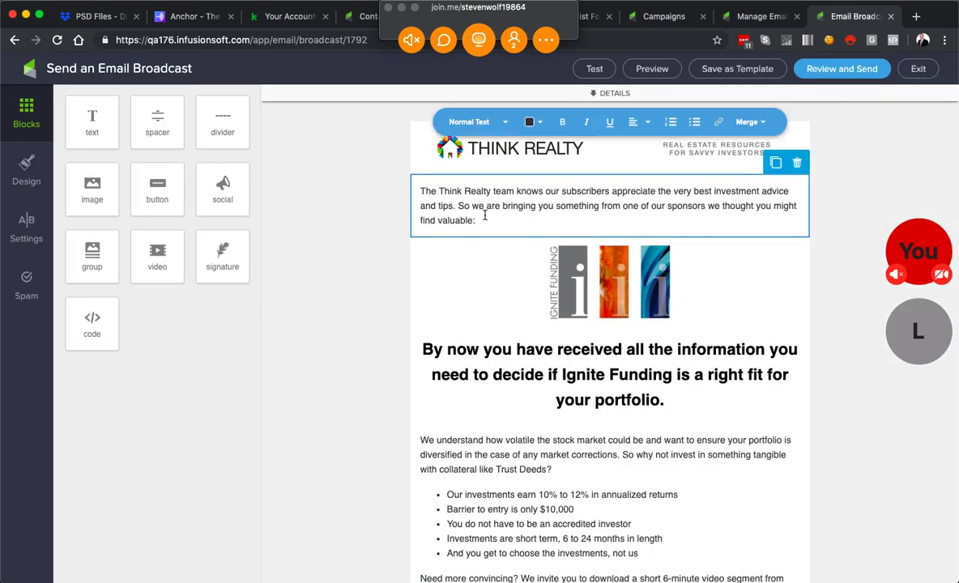
pyautogui.write('llllllllll')
pyautogui.press('BackSpace')
pyautogui.press('BackSpace')
pyautogui.press('BackSpace')
pyautogui.press('BackSpace')
pyautogui.press('BackSpace')
pyautogui.press('BackSpace')
pyautogui.press('BackSpace')
pyautogui.press('BackSpace')
pyautogui.press('BackSpace')
pyautogui.press('BackSpace')
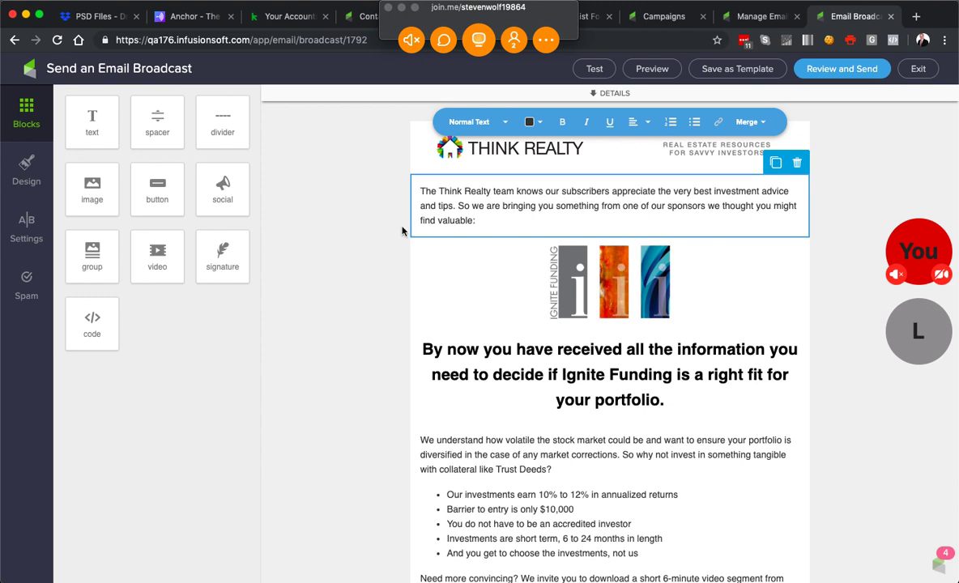
pyautogui.click(365, 288)
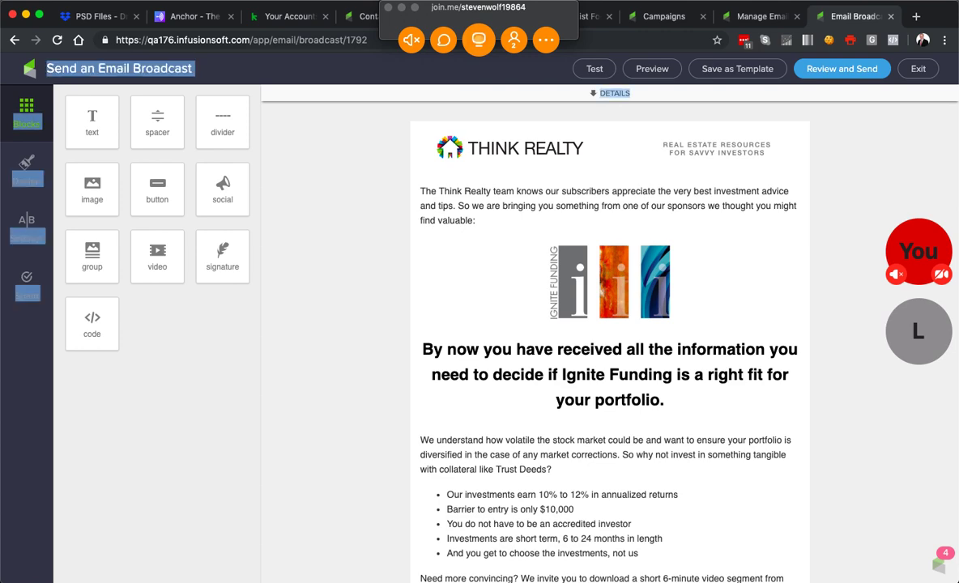
# Step: Review the broadcast's body down to the footer and expand the email's sending details
pyautogui.scroll(-6, 346, 261)
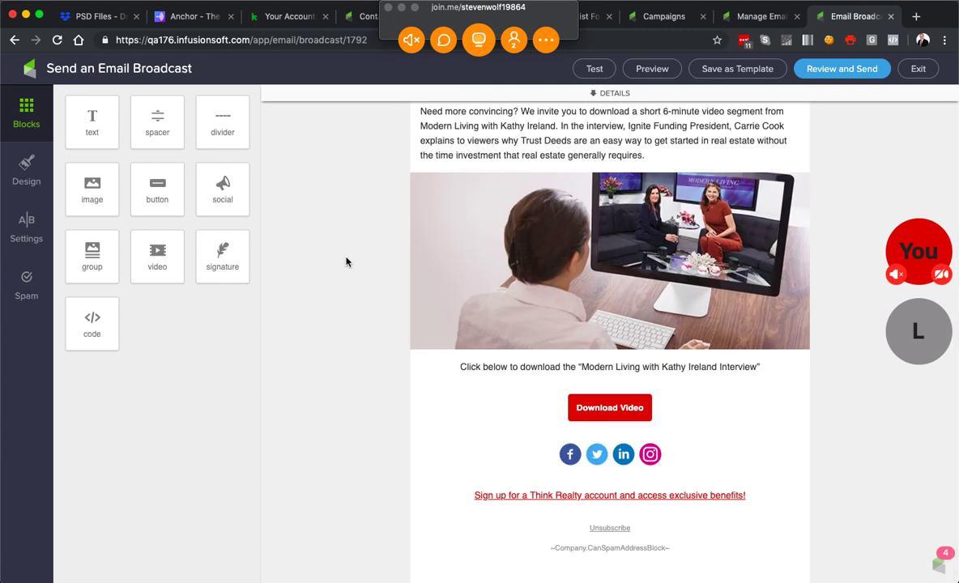
pyautogui.scroll(6, 347, 261)
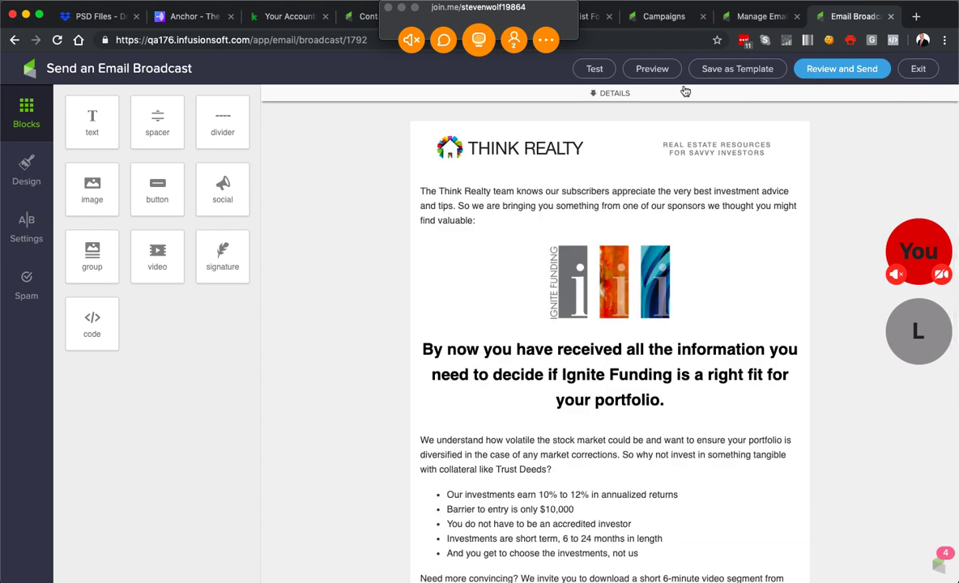
pyautogui.click(596, 94)
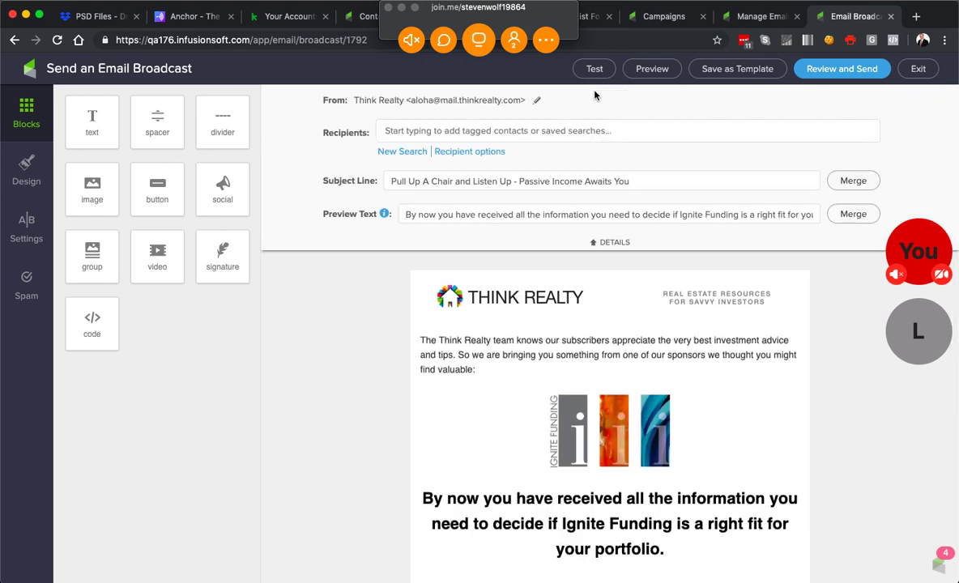
pyautogui.click(537, 103)
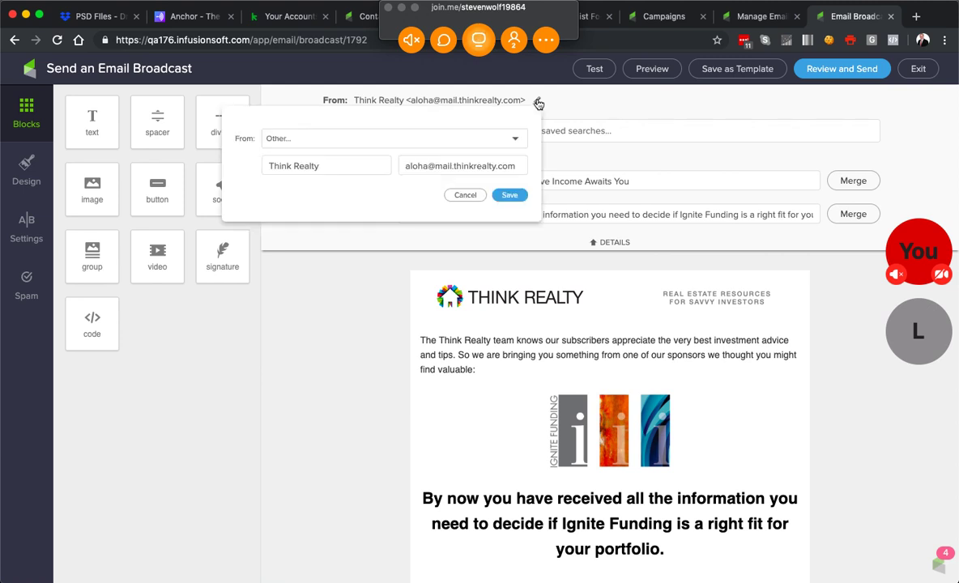
pyautogui.click(285, 167)
pyautogui.click(451, 166)
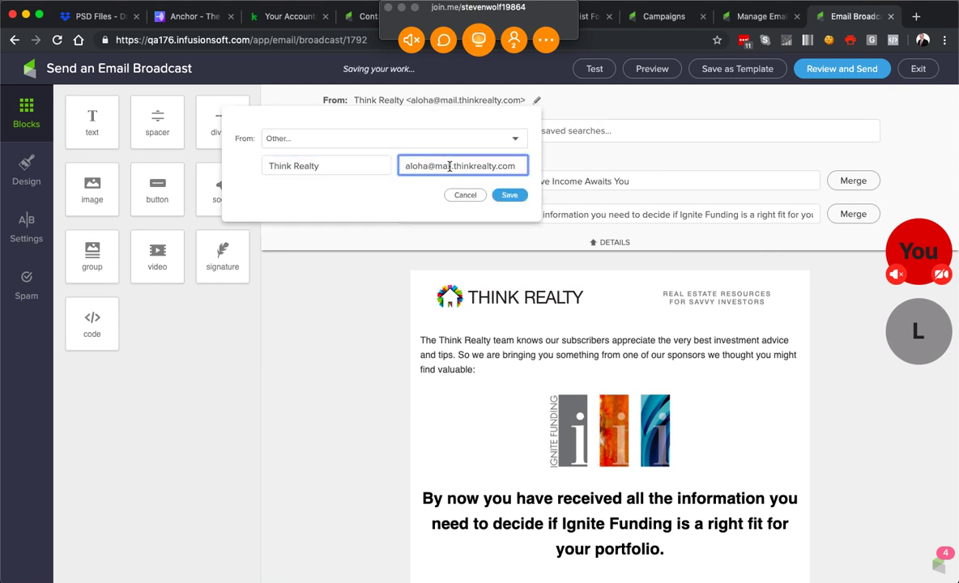
pyautogui.click(461, 196)
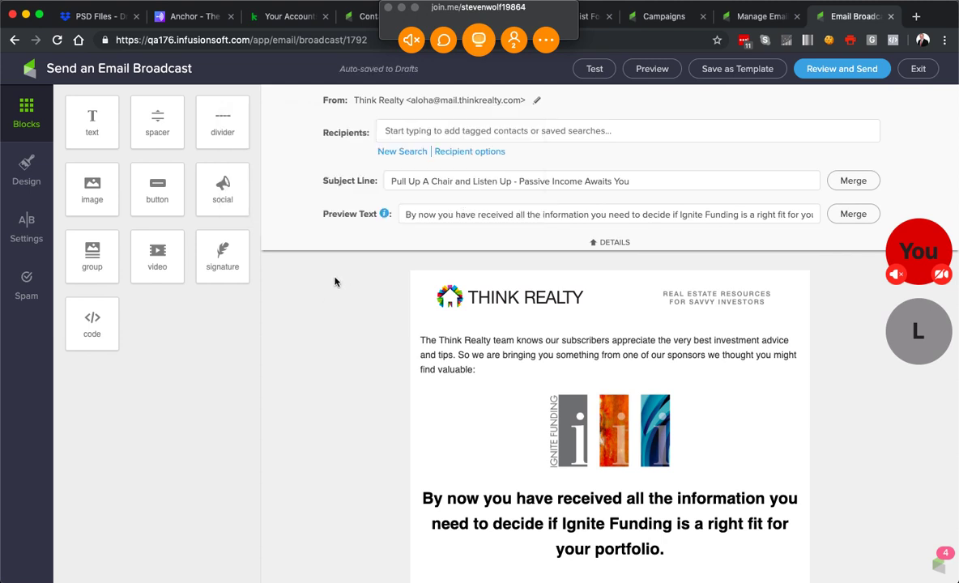
# Step: Change the broadcast's sender e-mail to the company's info address, without the mail subdomain, and save it
pyautogui.click(537, 100)
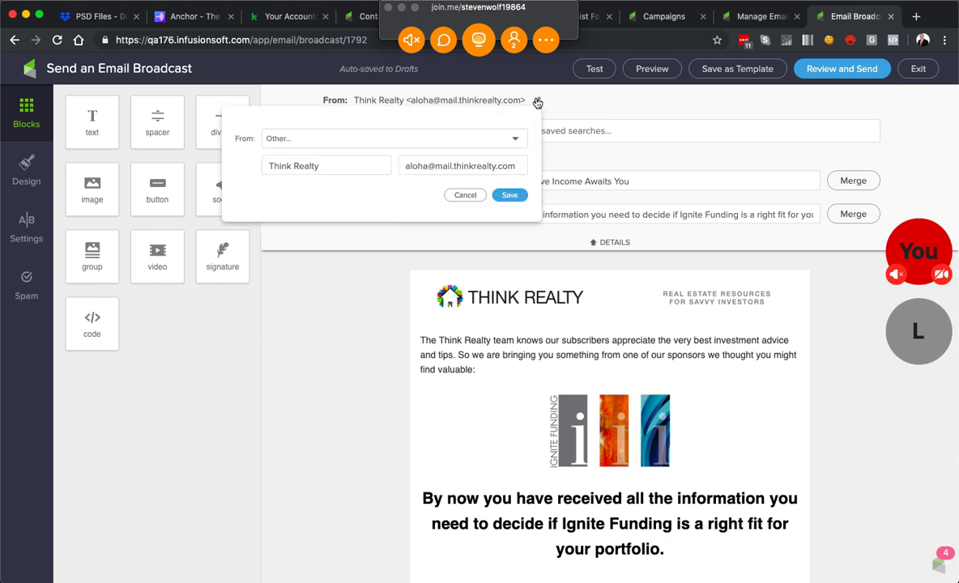
pyautogui.doubleClick(413, 167)
pyautogui.write('info')
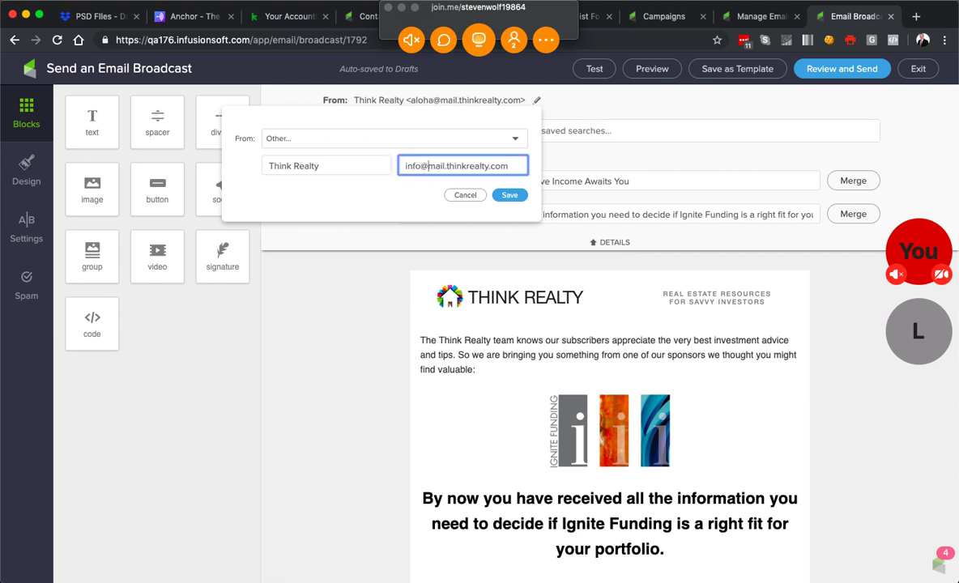
pyautogui.doubleClick(436, 166)
pyautogui.press('Delete')
pyautogui.press('Delete')
pyautogui.click(509, 194)
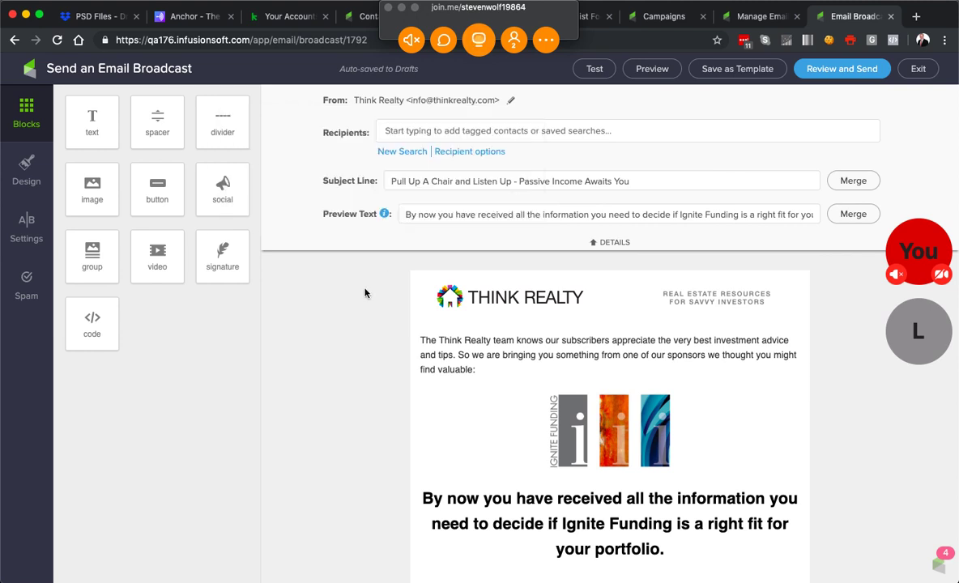
pyautogui.tripleClick(391, 181)
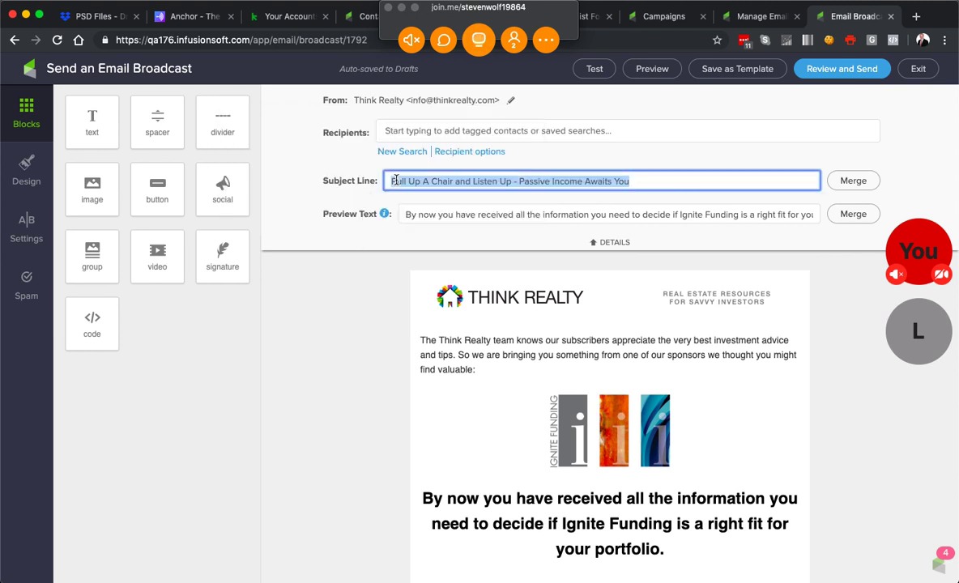
pyautogui.click(359, 320)
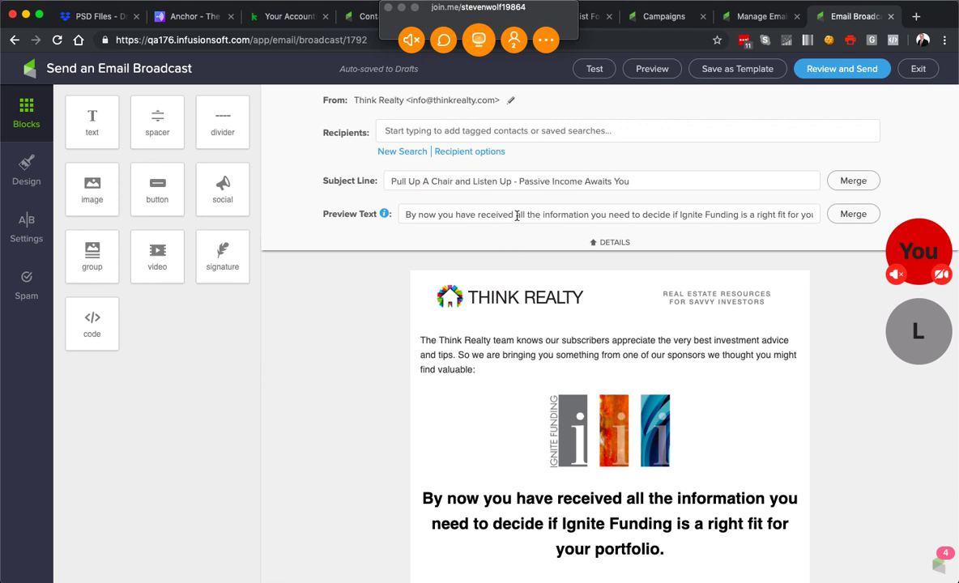
# Step: Check the broadcast's preview text and send a test email to the matching user's address
pyautogui.tripleClick(468, 215)
pyautogui.click(382, 357)
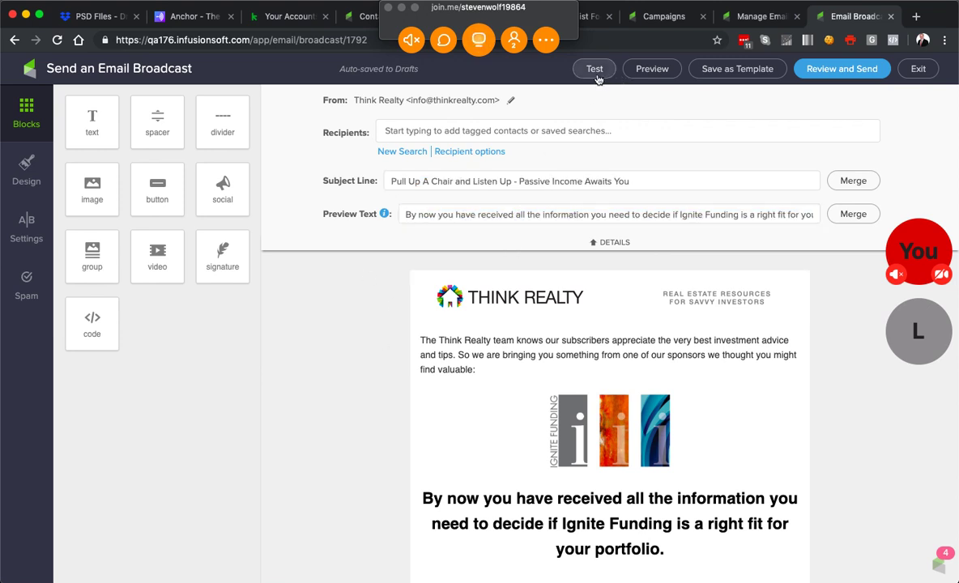
pyautogui.click(594, 70)
pyautogui.write('steven')
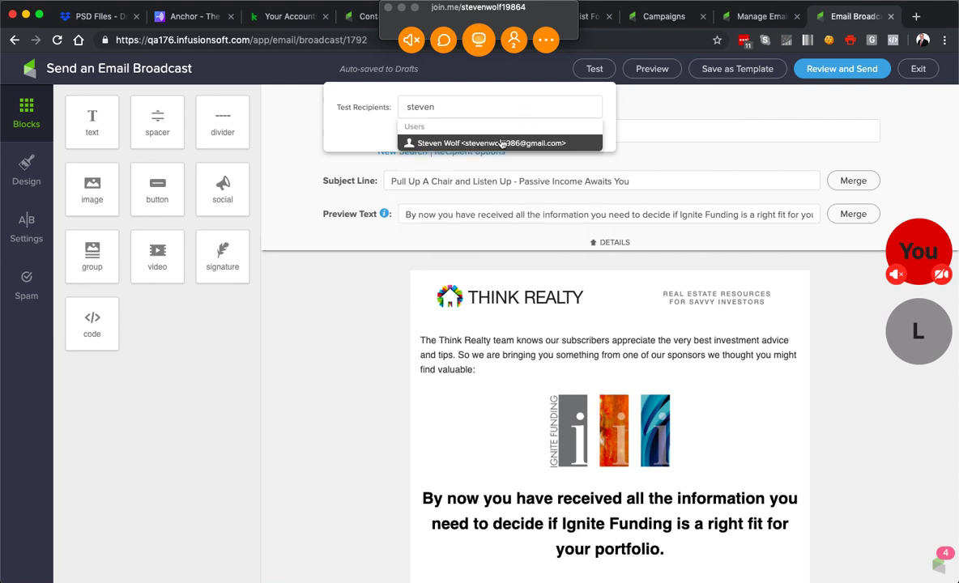
pyautogui.click(486, 144)
pyautogui.click(336, 141)
pyautogui.click(583, 153)
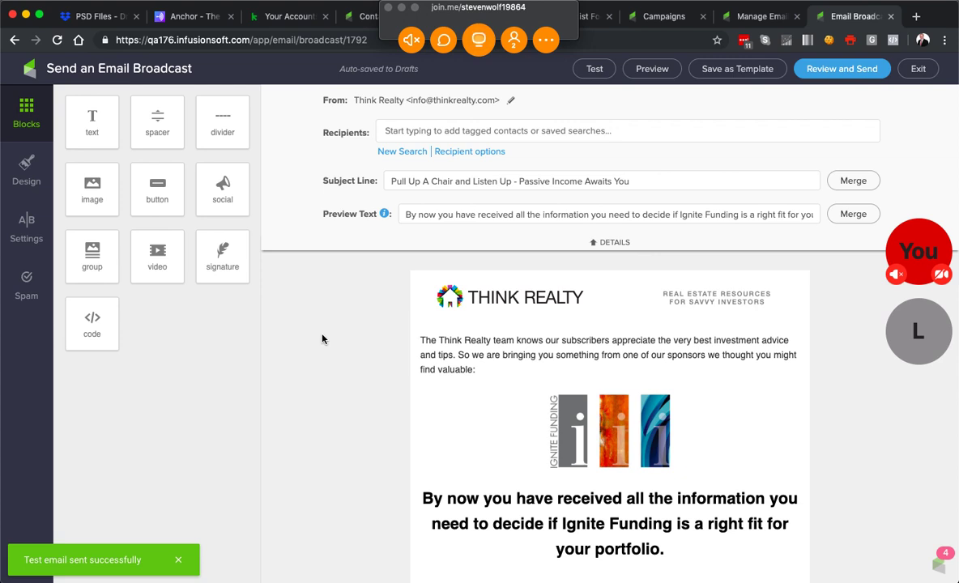
# Step: Search the broadcast's recipient tags and saved searches for "test" and "appl", clearing each search term
pyautogui.click(400, 133)
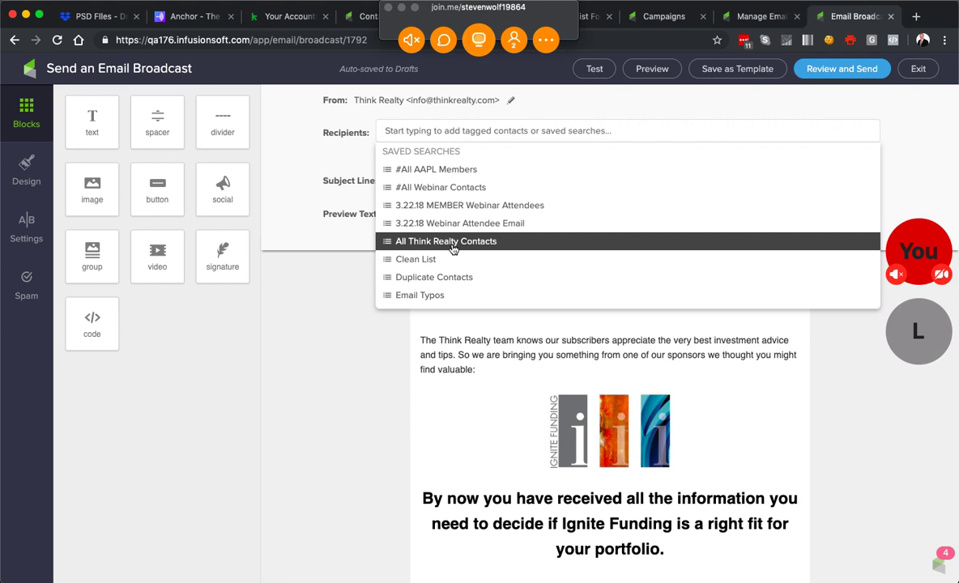
pyautogui.write('test')
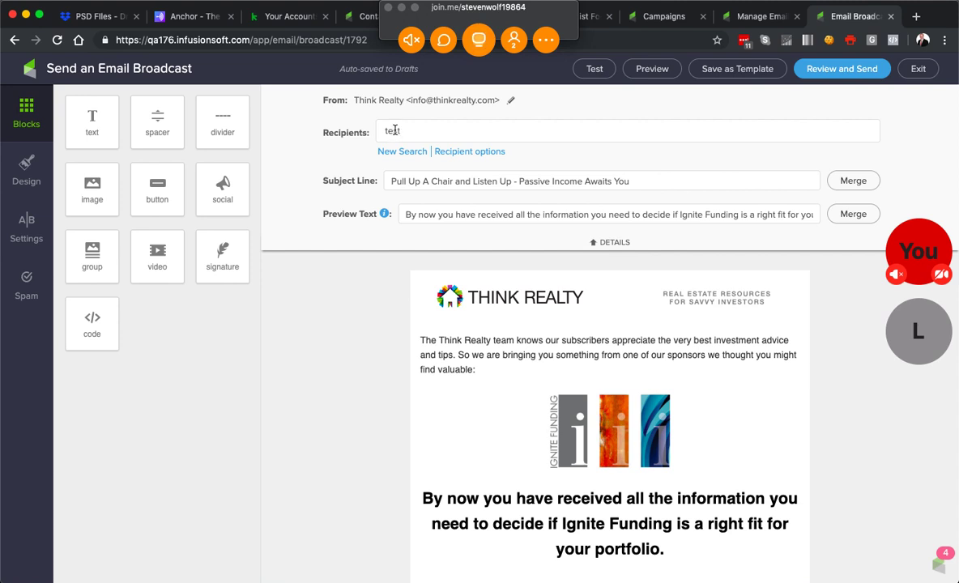
pyautogui.press('BackSpace')
pyautogui.press('BackSpace')
pyautogui.press('BackSpace')
pyautogui.press('BackSpace')
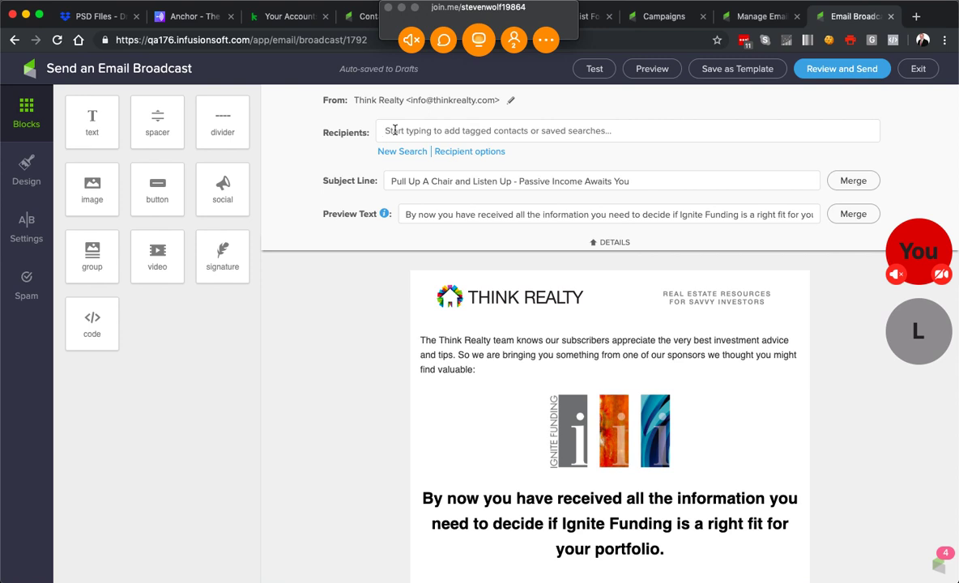
pyautogui.write('appl')
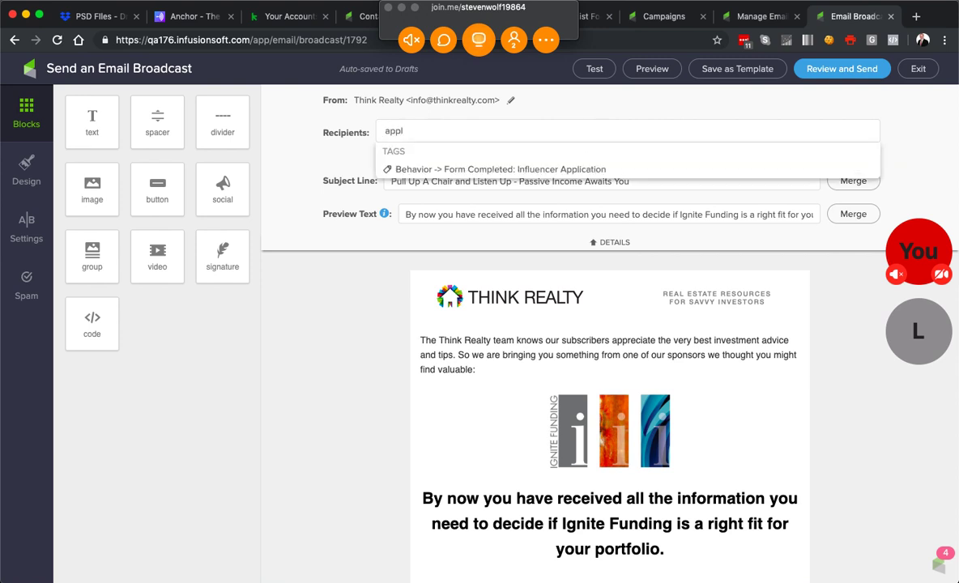
pyautogui.press('BackSpace')
pyautogui.press('BackSpace')
pyautogui.press('BackSpace')
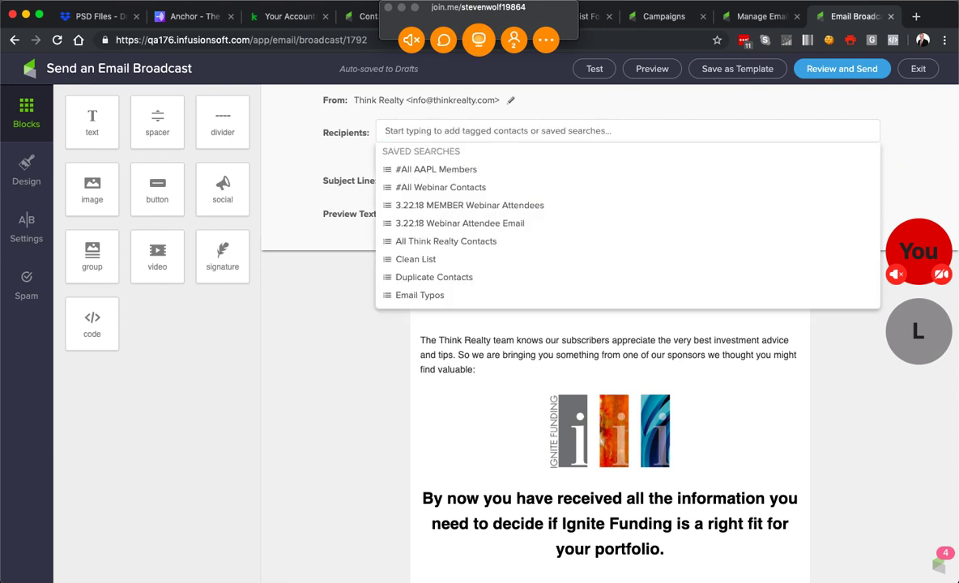
pyautogui.write('test')
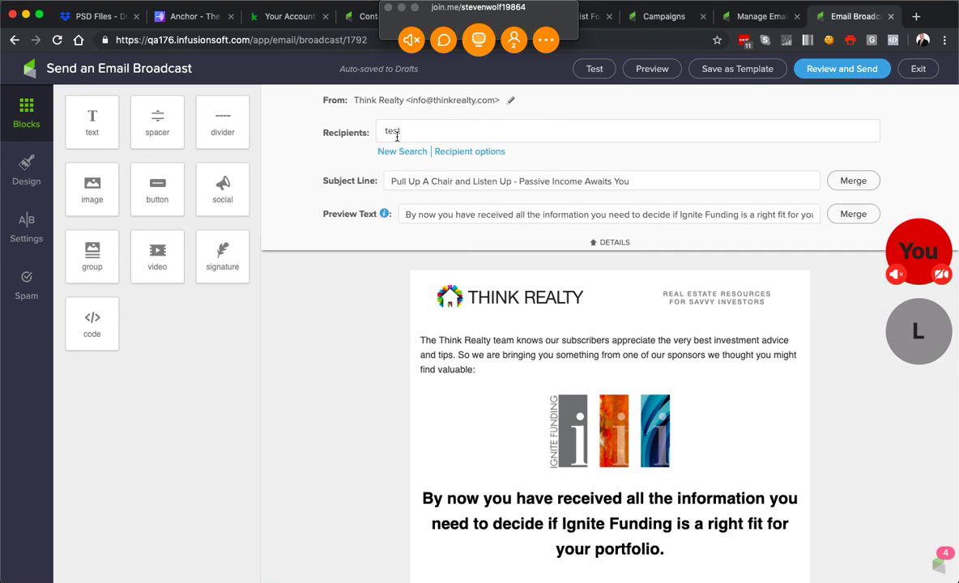
pyautogui.press('BackSpace')
pyautogui.press('BackSpace')
pyautogui.press('BackSpace')
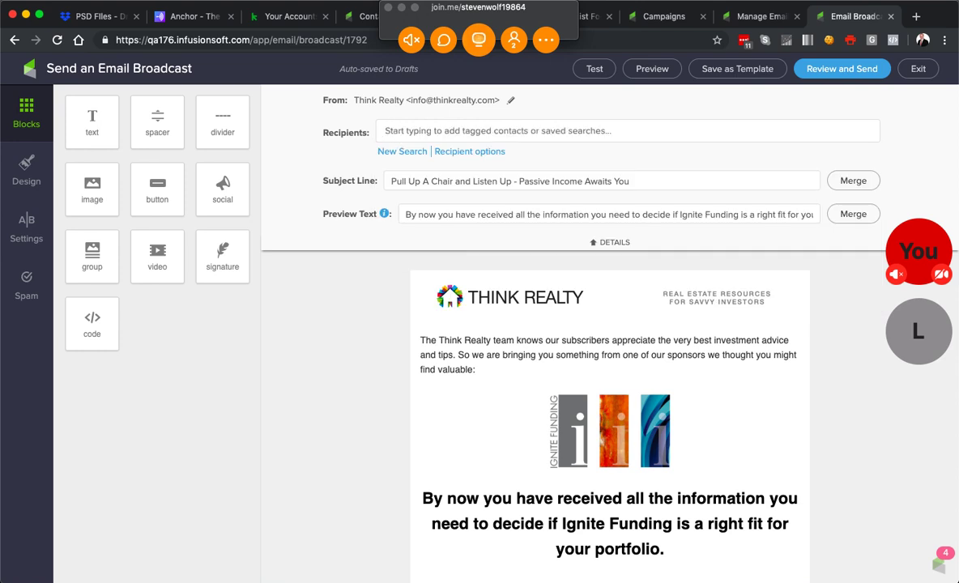
# Step: Add the Email Typos saved search as the broadcast's recipients
pyautogui.scroll(-4, 456, 243)
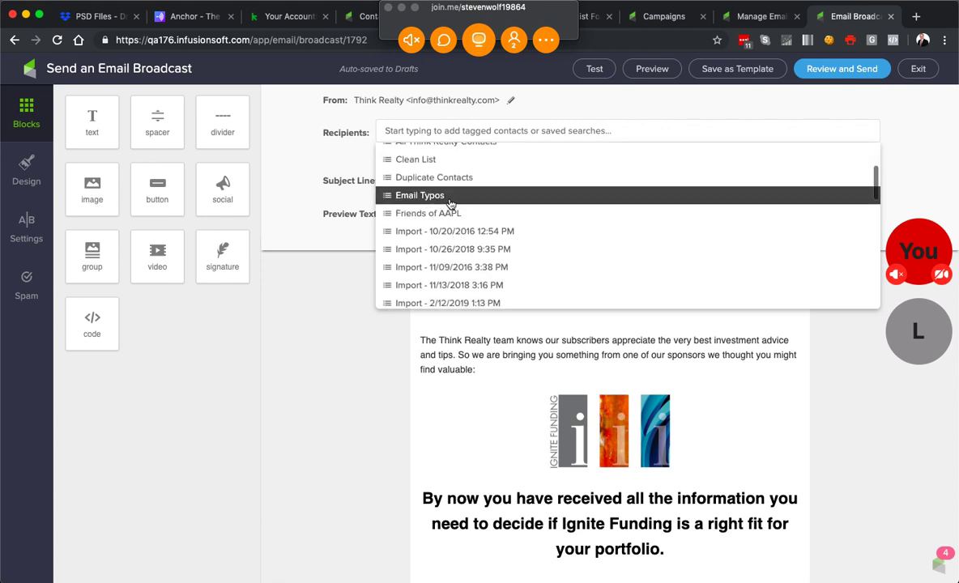
pyautogui.click(430, 201)
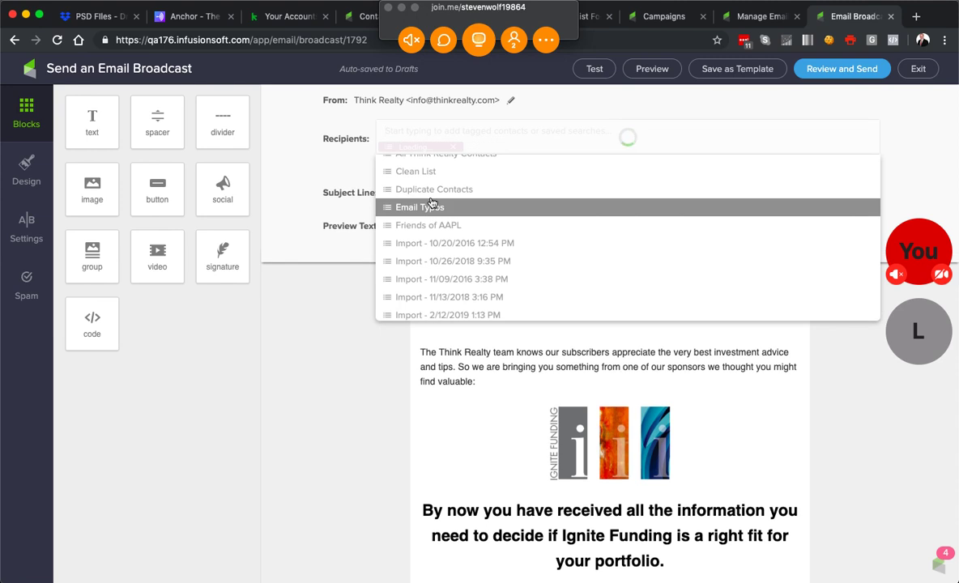
pyautogui.click(353, 349)
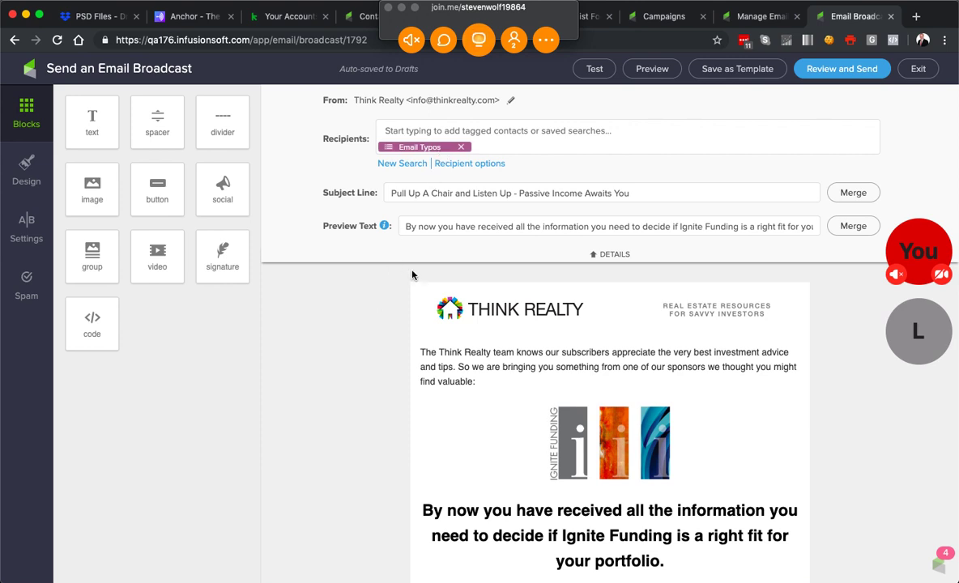
# Step: Set the recipient options to send to Email Address 2, save, and reopen the options to check the choice
pyautogui.click(450, 166)
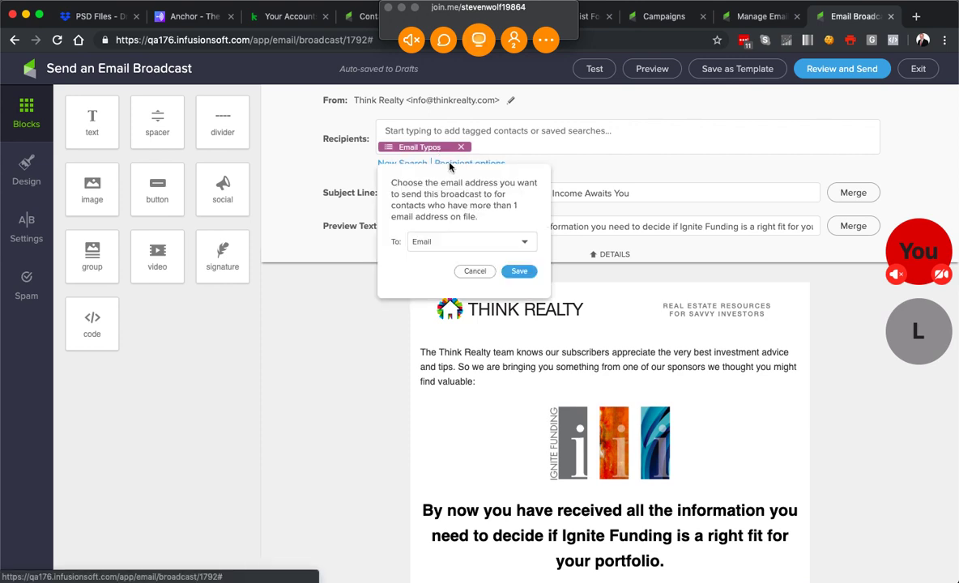
pyautogui.click(459, 243)
pyautogui.click(438, 277)
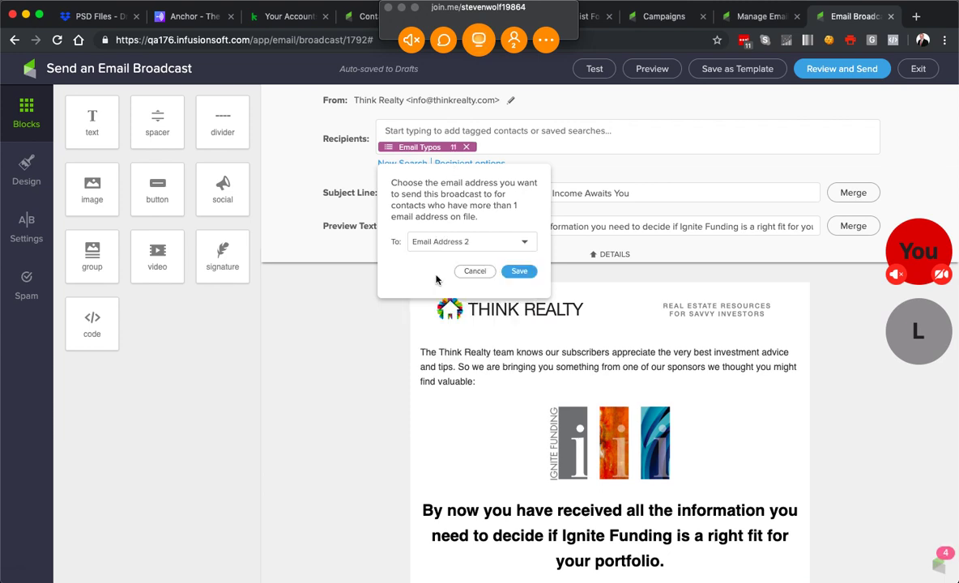
pyautogui.click(515, 271)
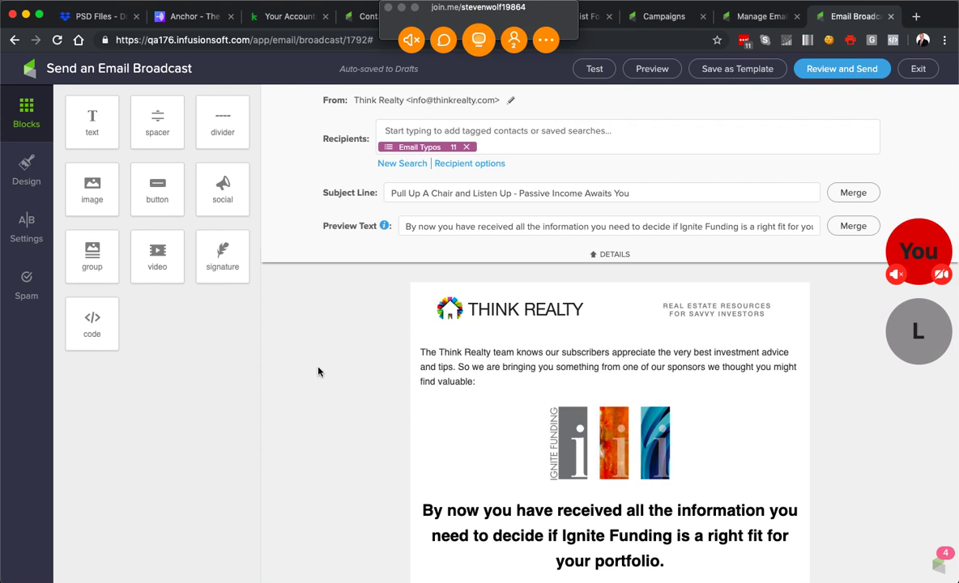
pyautogui.click(469, 165)
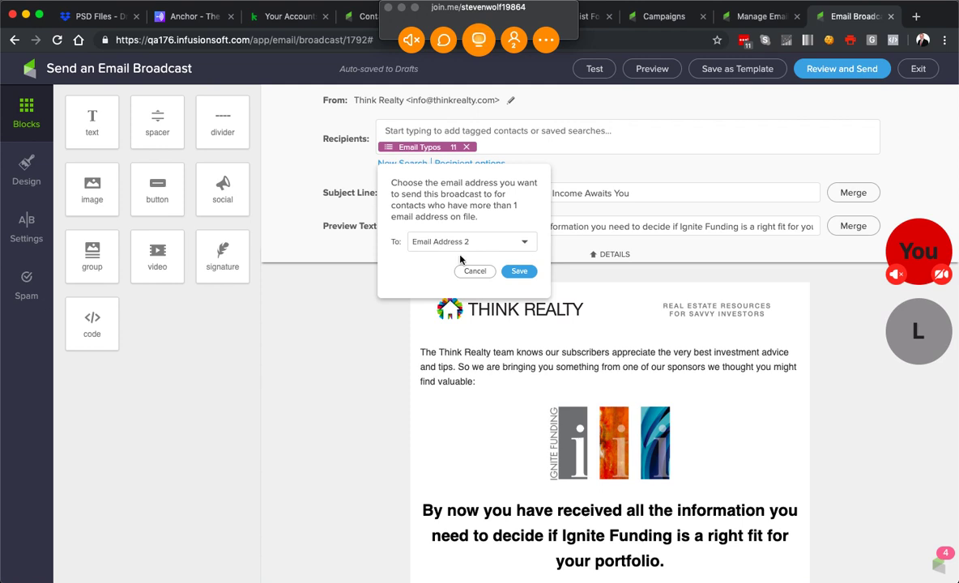
pyautogui.click(475, 273)
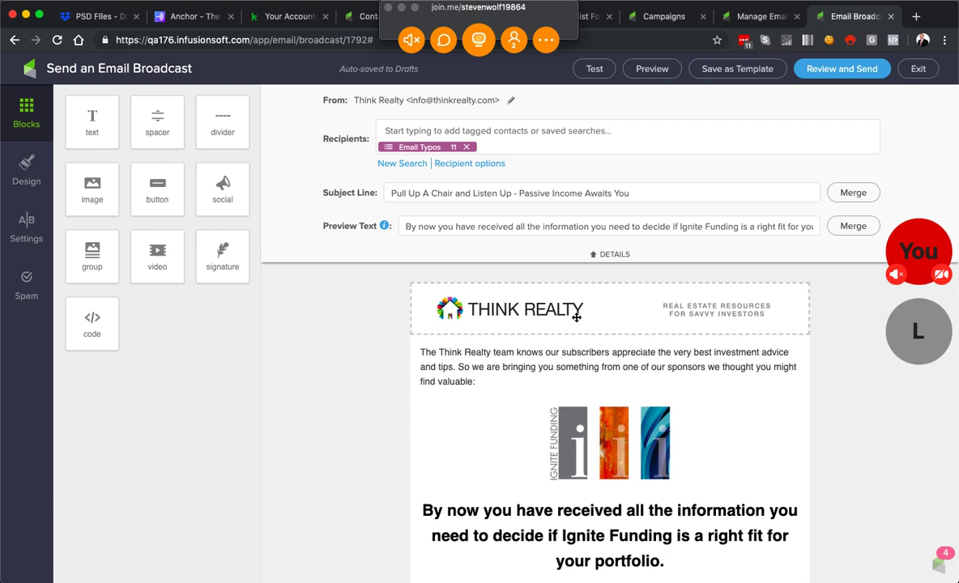
# Step: Open the broadcast's final send review, look at the best-time-today option, and select sending now
pyautogui.click(840, 73)
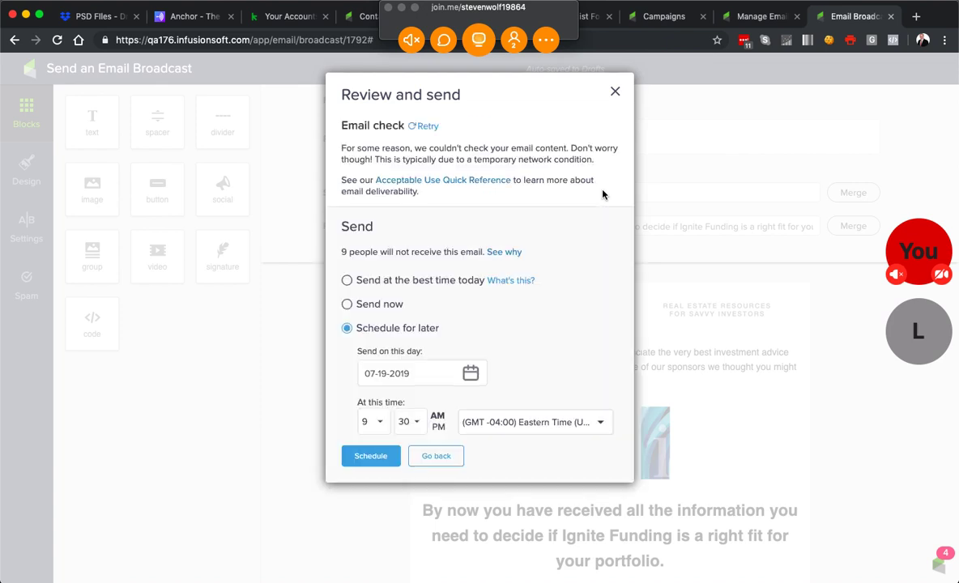
pyautogui.tripleClick(438, 151)
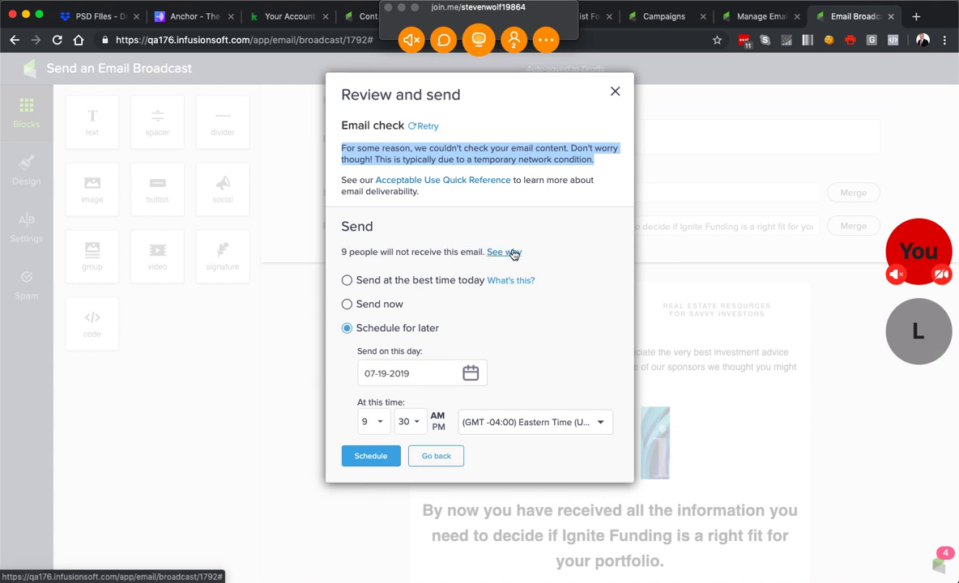
pyautogui.click(347, 281)
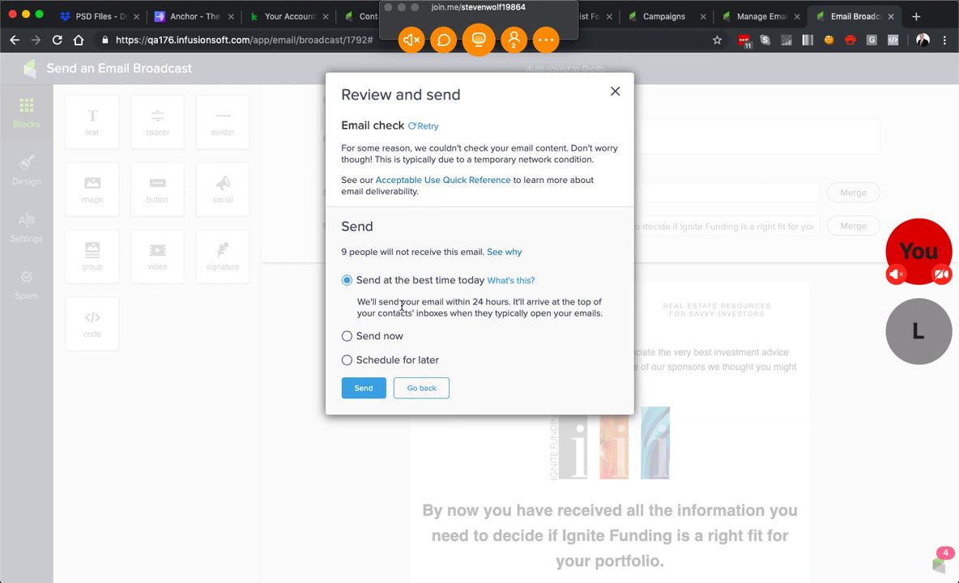
pyautogui.click(347, 336)
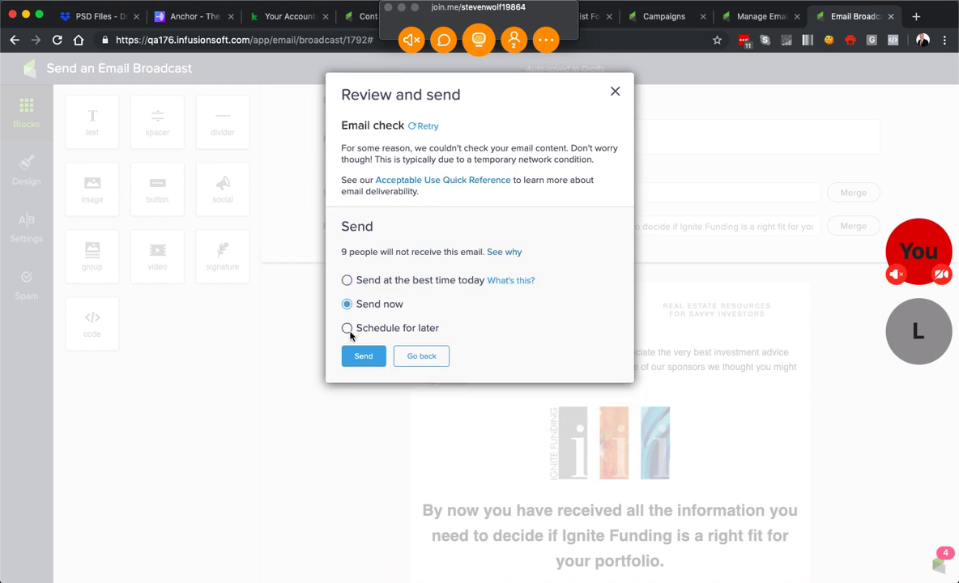
# Step: Try scheduling the broadcast for 07-24-2019 with the hour set to 2, and switch delivery back to Send now
pyautogui.click(347, 328)
pyautogui.click(468, 374)
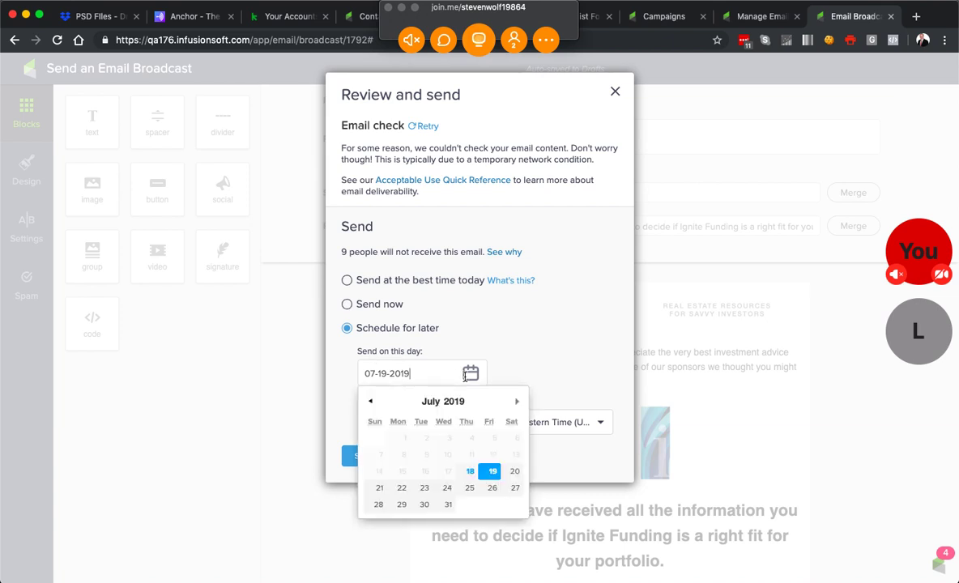
pyautogui.click(447, 488)
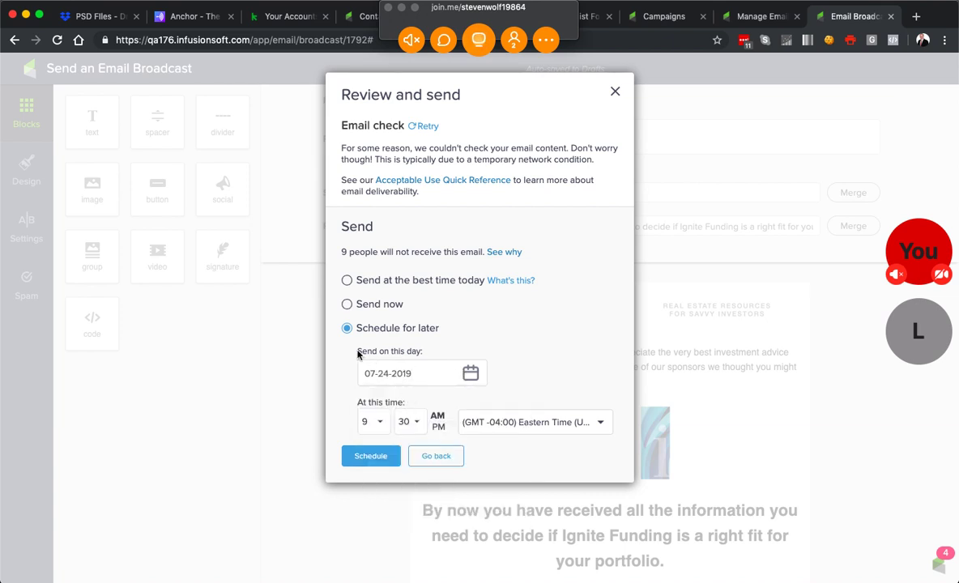
pyautogui.click(372, 421)
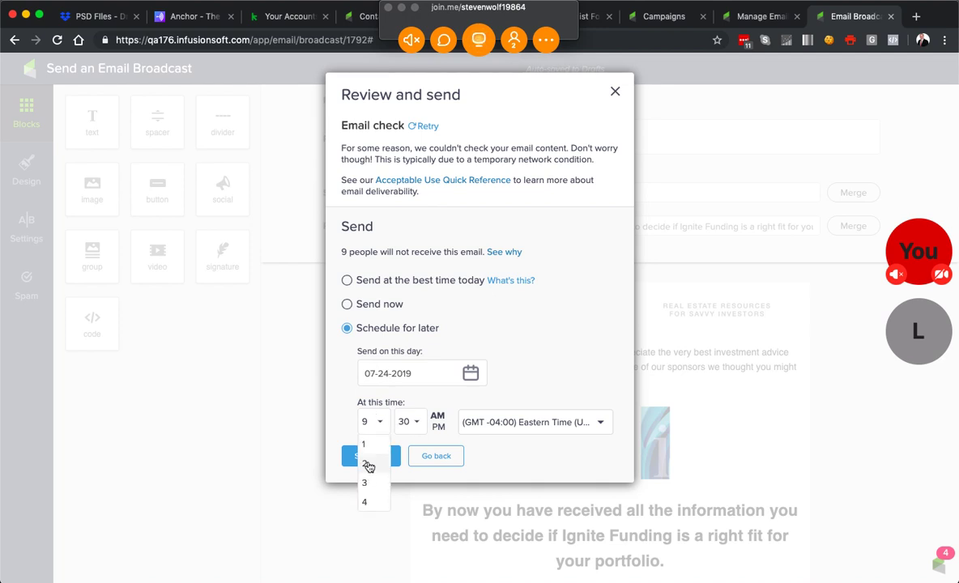
pyautogui.click(368, 466)
pyautogui.click(408, 422)
pyautogui.click(409, 444)
pyautogui.click(347, 304)
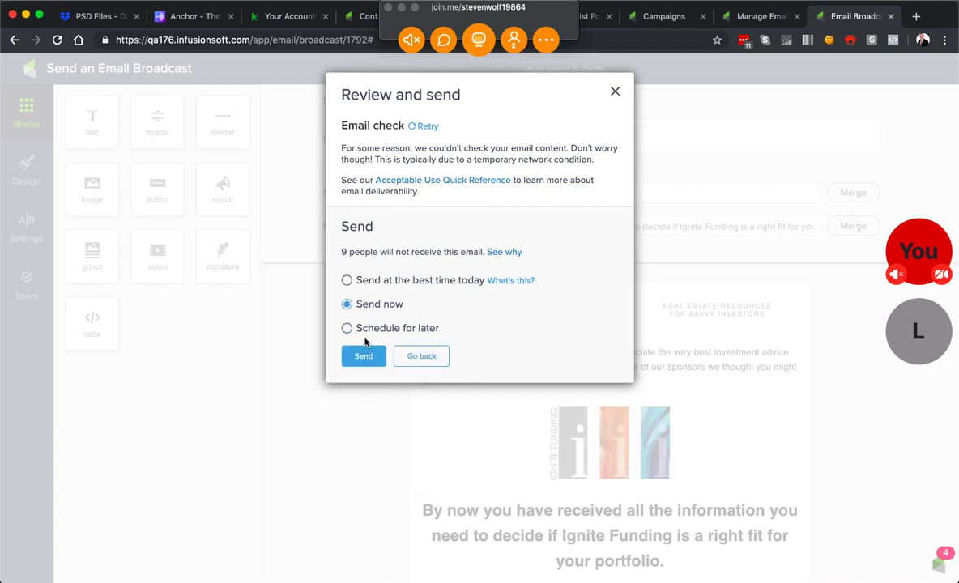